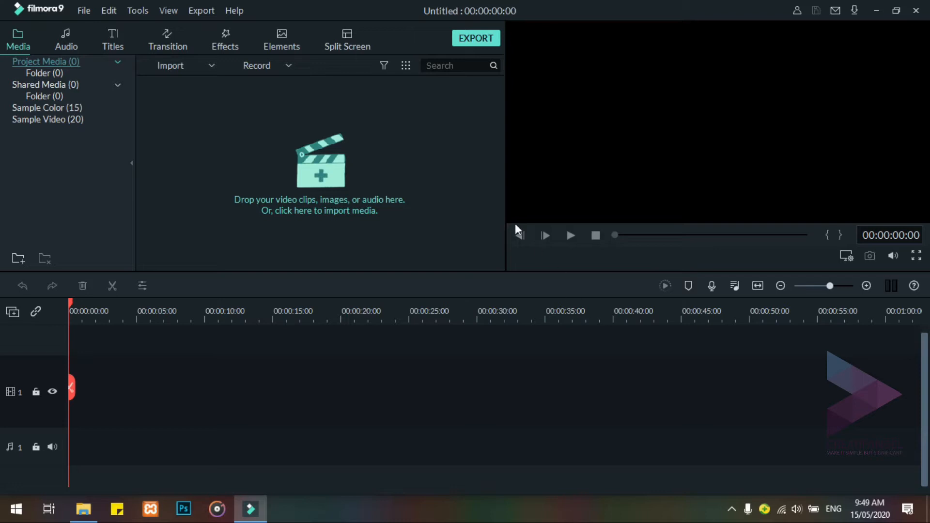
# Import the image Preview.png from the Music folder 2 into the project media
pyautogui.click(422, 140)
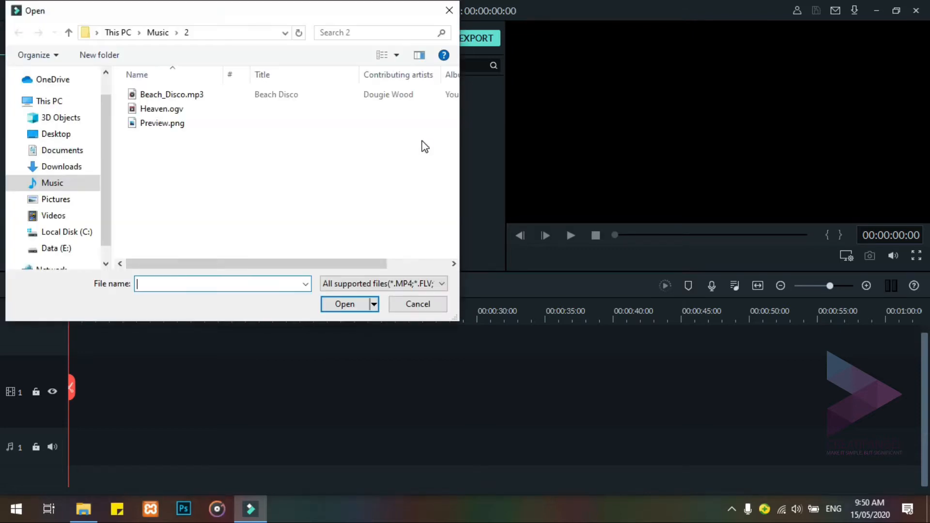
pyautogui.click(162, 124)
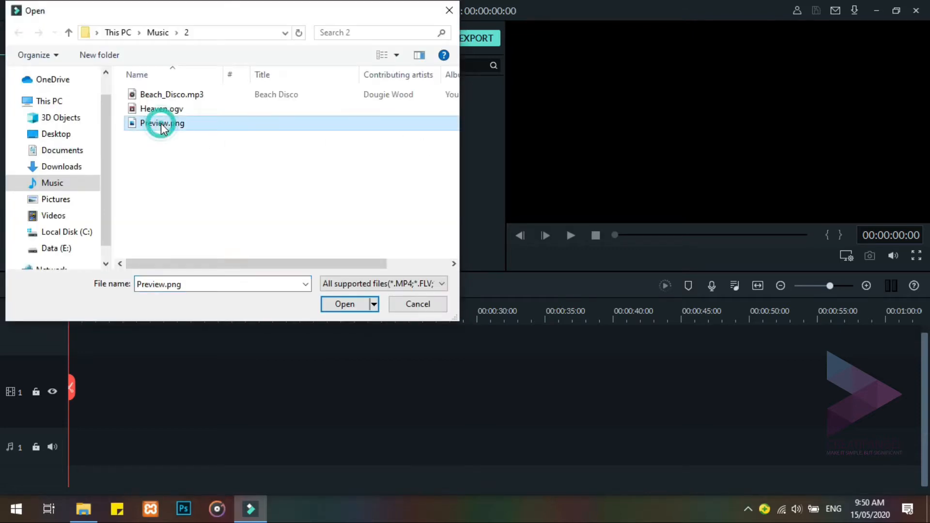
pyautogui.click(335, 303)
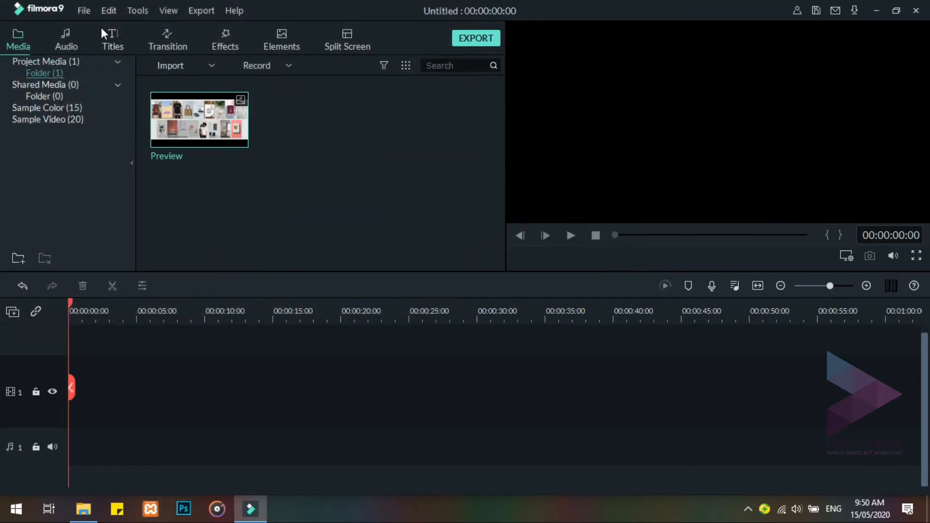
# Configure the project settings to 16:9 (Widescreen), 1920 x 1080 (Full HD) resolution and 25 fps
pyautogui.click(82, 11)
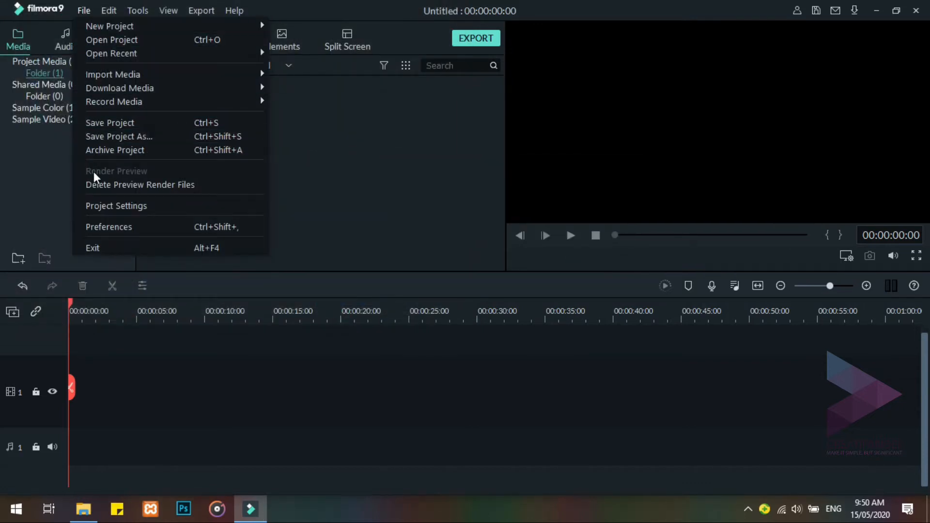
pyautogui.click(106, 206)
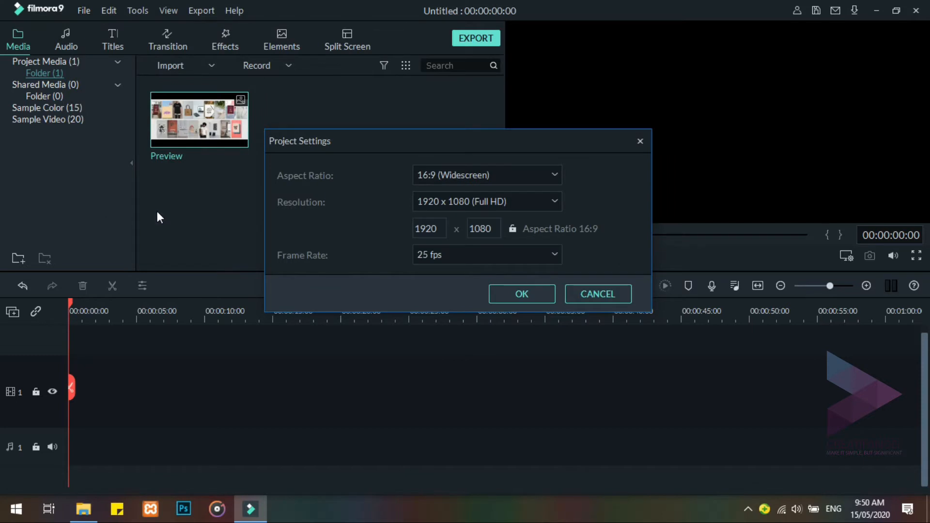
pyautogui.click(554, 176)
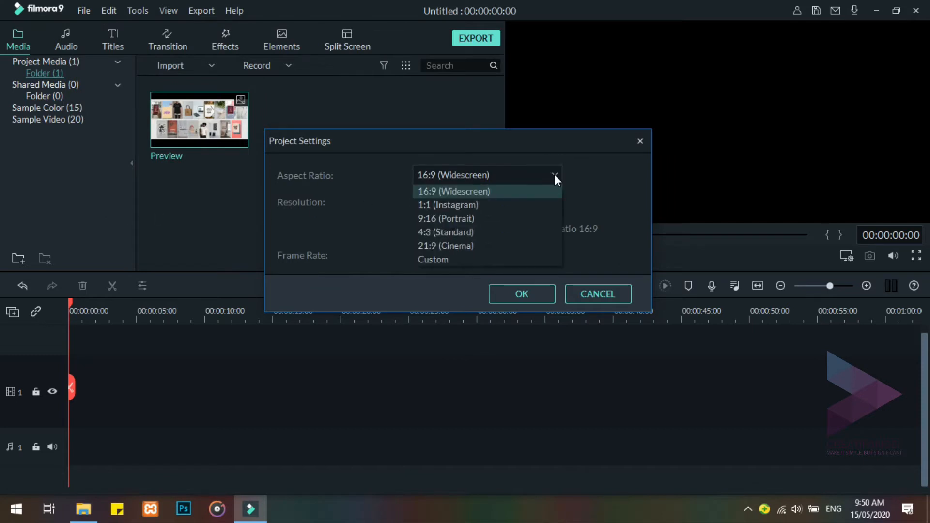
pyautogui.click(517, 191)
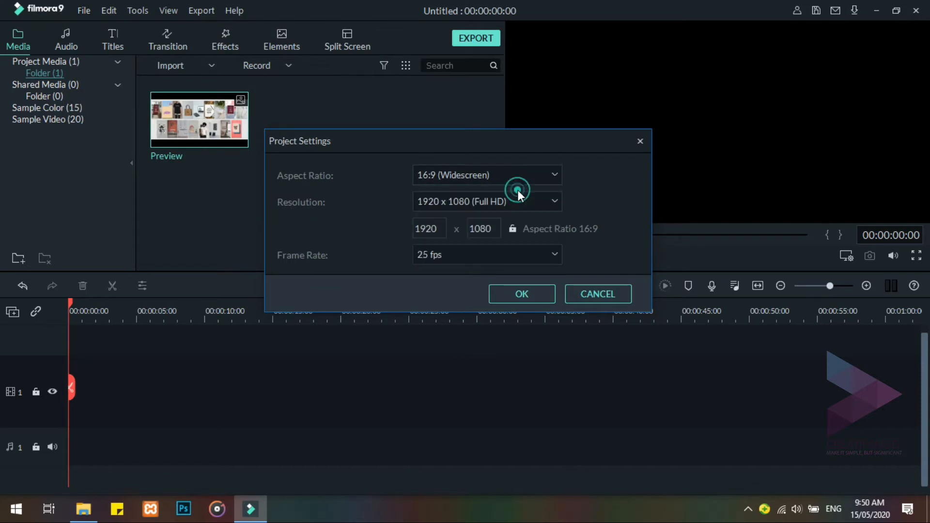
pyautogui.click(554, 199)
pyautogui.click(500, 228)
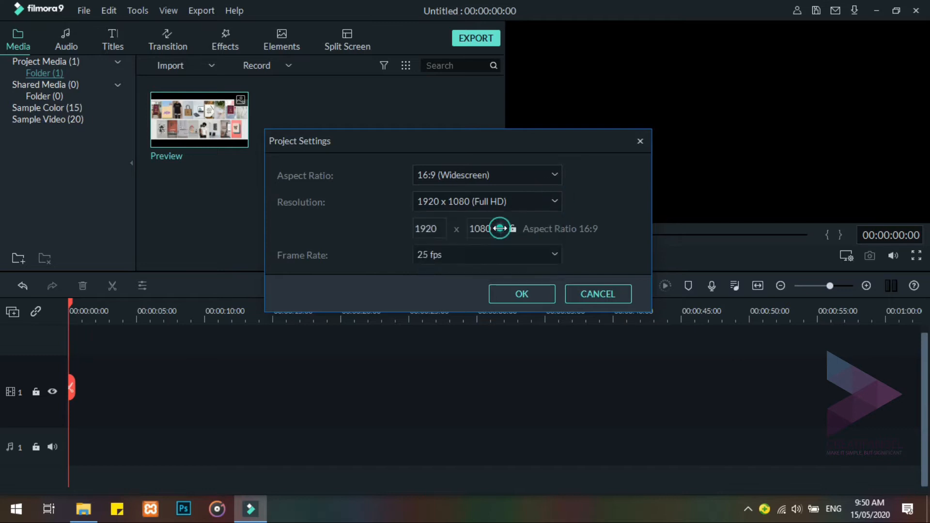
pyautogui.click(553, 256)
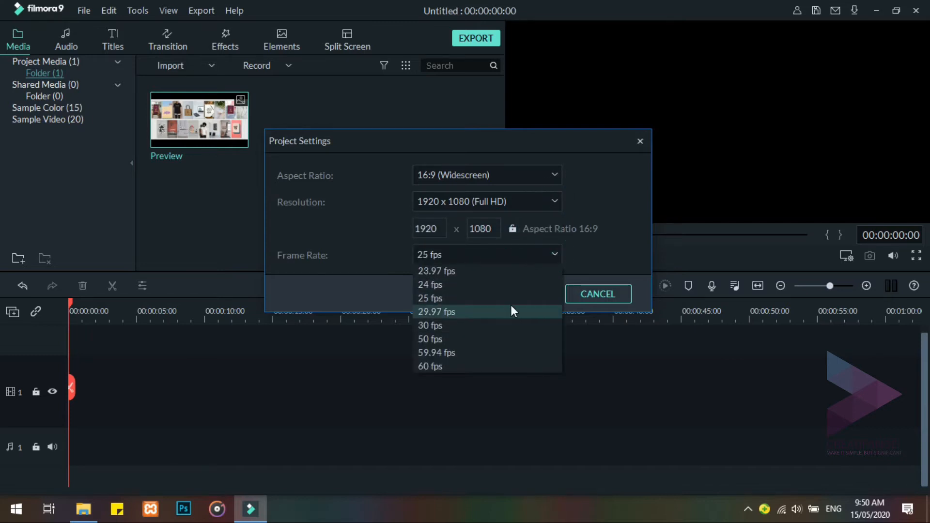
pyautogui.click(510, 295)
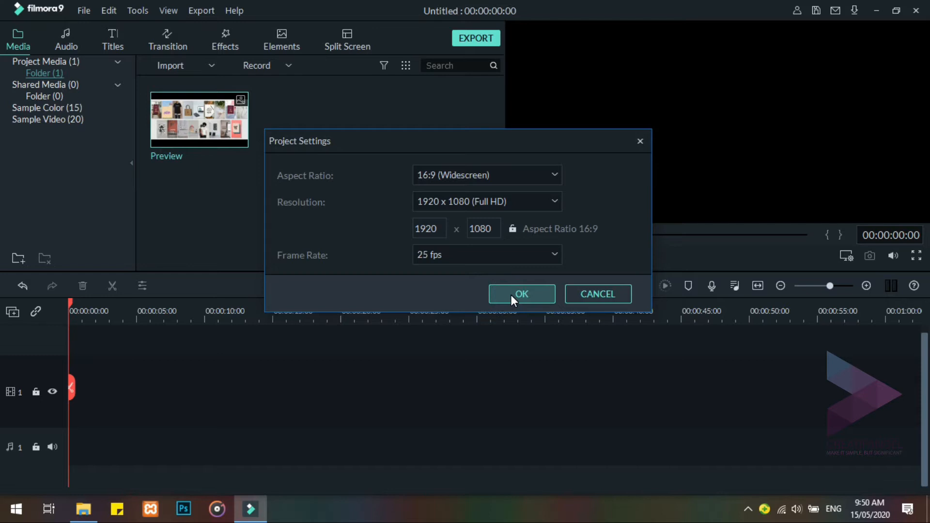
pyautogui.click(511, 294)
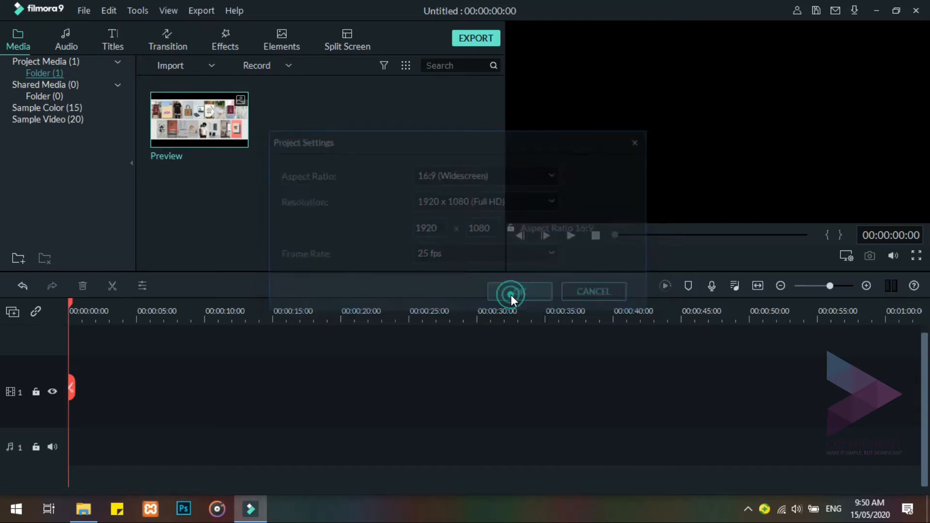
# Place the Preview image at the start of video track 1 on the timeline
pyautogui.moveTo(231, 107); pyautogui.dragTo(79, 368)
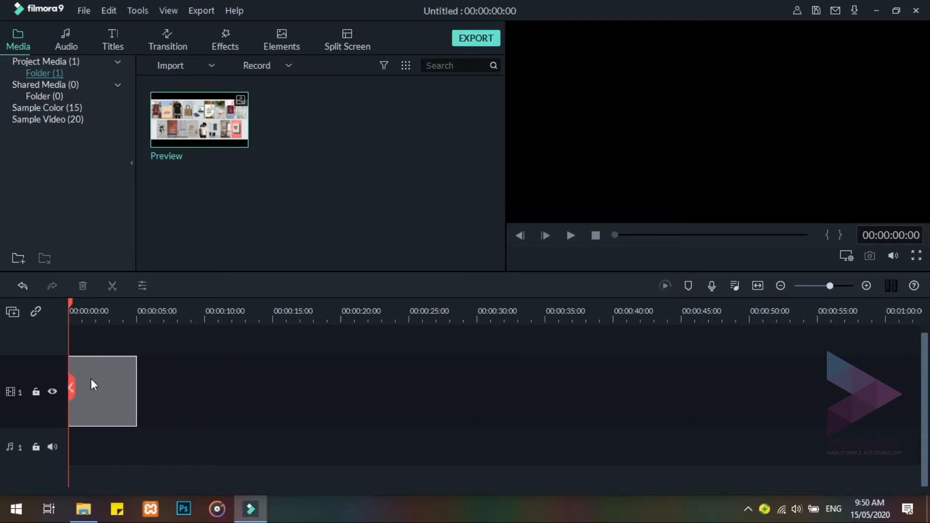
pyautogui.moveTo(149, 308); pyautogui.dragTo(259, 310)
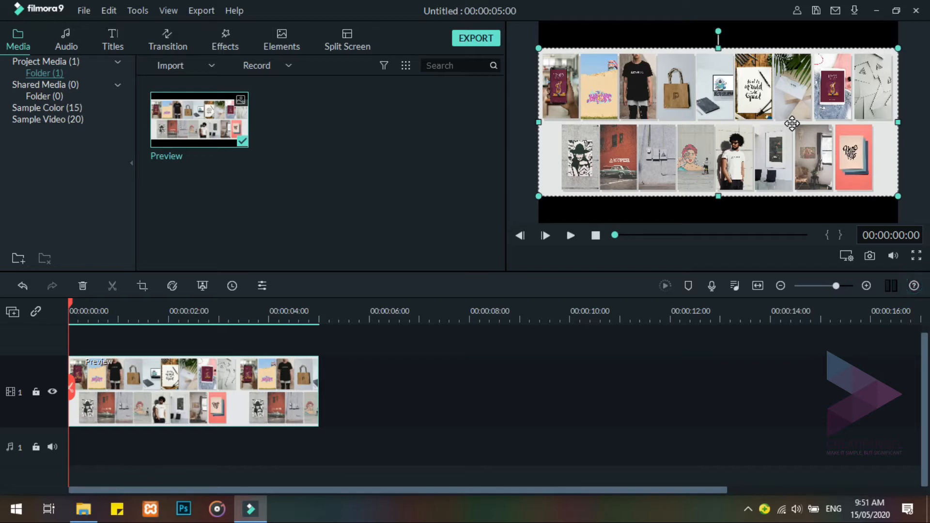
# Try stretching the image's upper and lower edges over the black bars to fill the frame, and undo both stretches
pyautogui.moveTo(719, 47); pyautogui.dragTo(718, 22)
pyautogui.moveTo(718, 193); pyautogui.dragTo(717, 228)
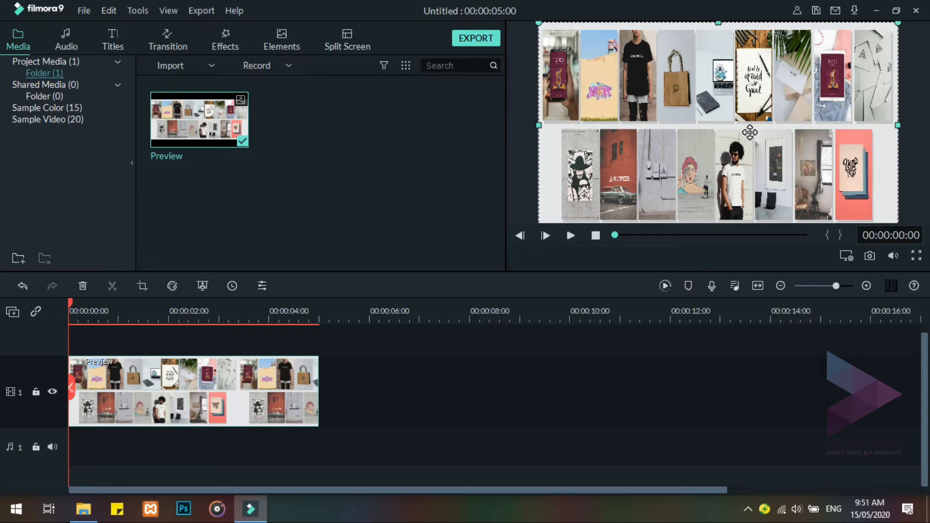
pyautogui.click(22, 285)
pyautogui.click(24, 285)
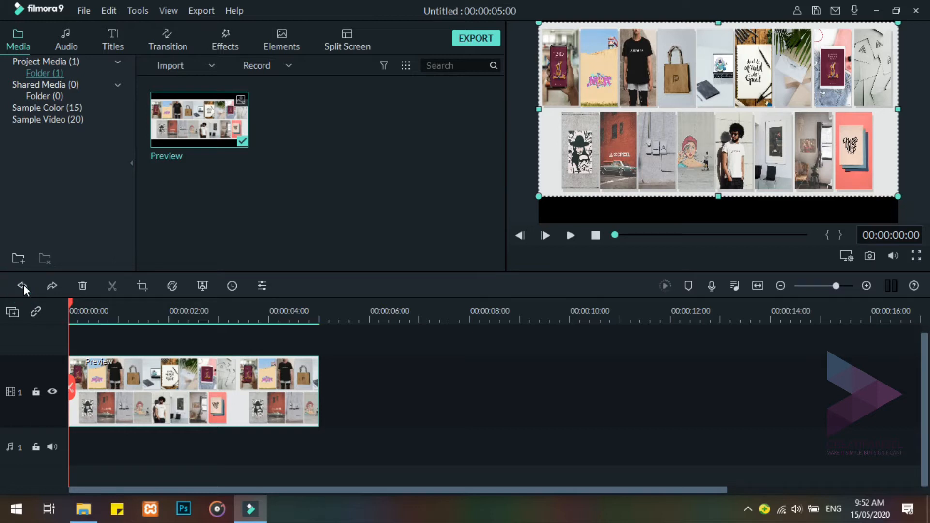
pyautogui.click(23, 285)
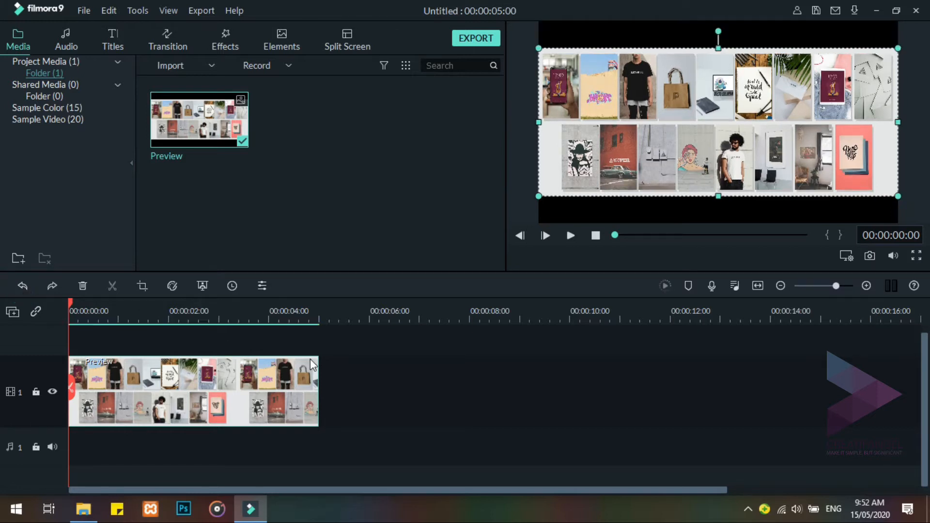
# Apply Crop to Fit to the Preview clip on the timeline
pyautogui.rightClick(238, 373)
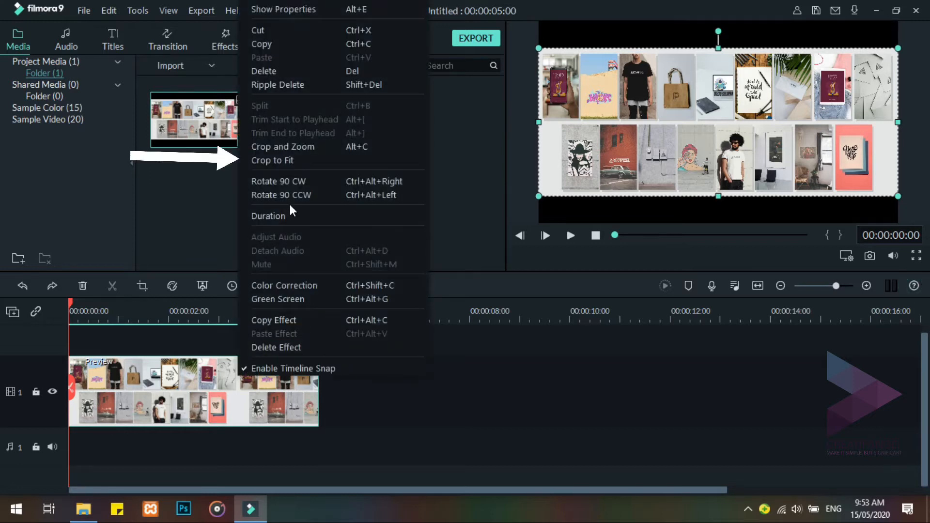
pyautogui.click(300, 159)
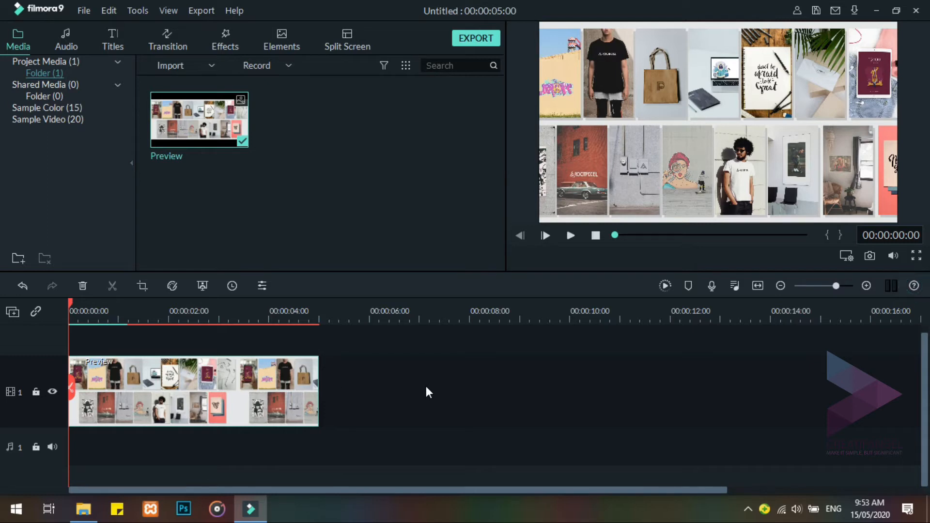
# Crop the Preview clip with Crop and Zoom to a custom 5907 x 2315 area at the image's upper-left corner
pyautogui.rightClick(225, 381)
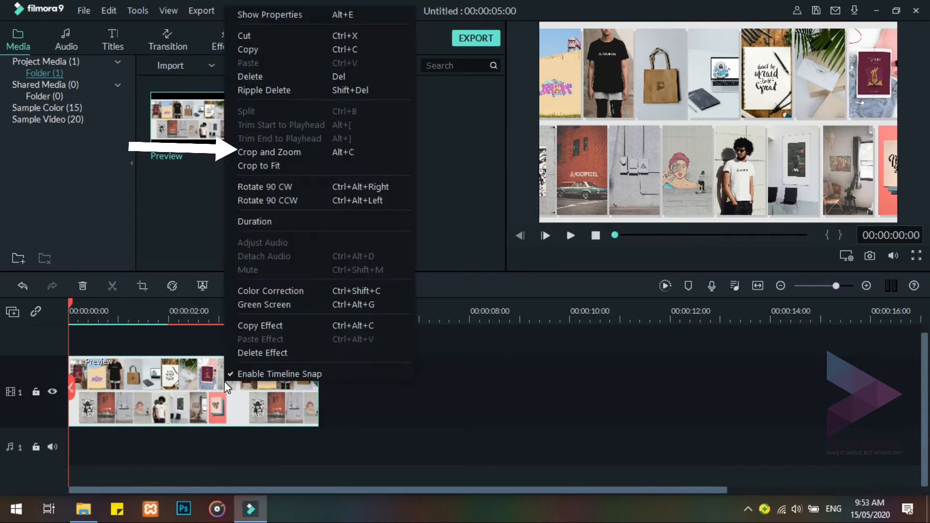
pyautogui.click(304, 153)
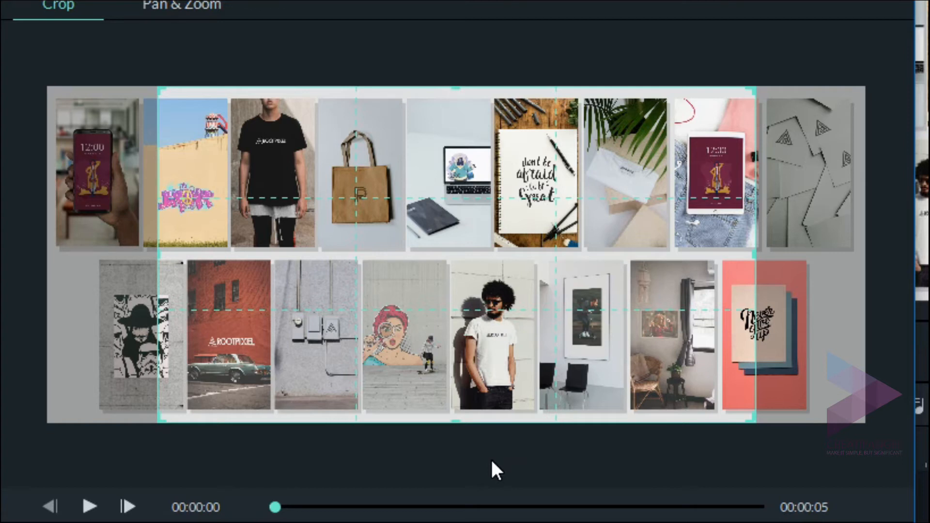
pyautogui.click(453, 263)
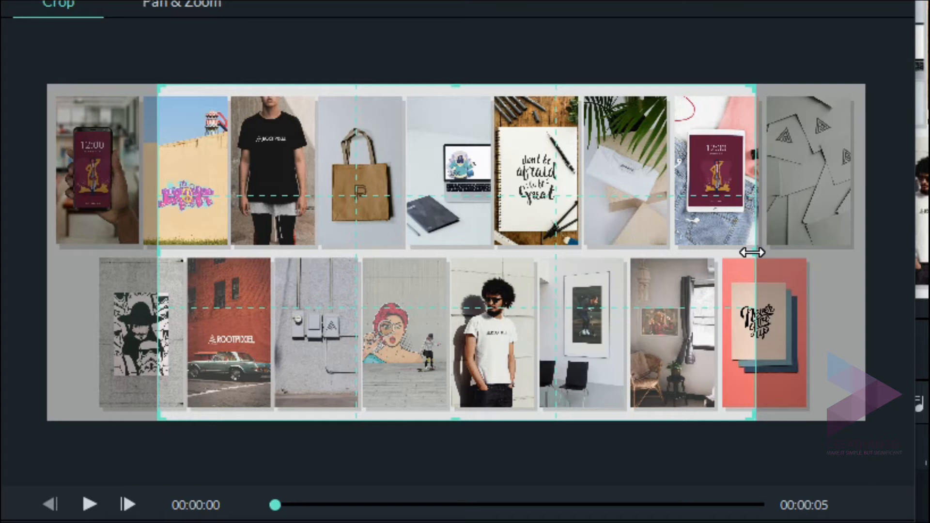
pyautogui.moveTo(751, 87); pyautogui.dragTo(636, 238)
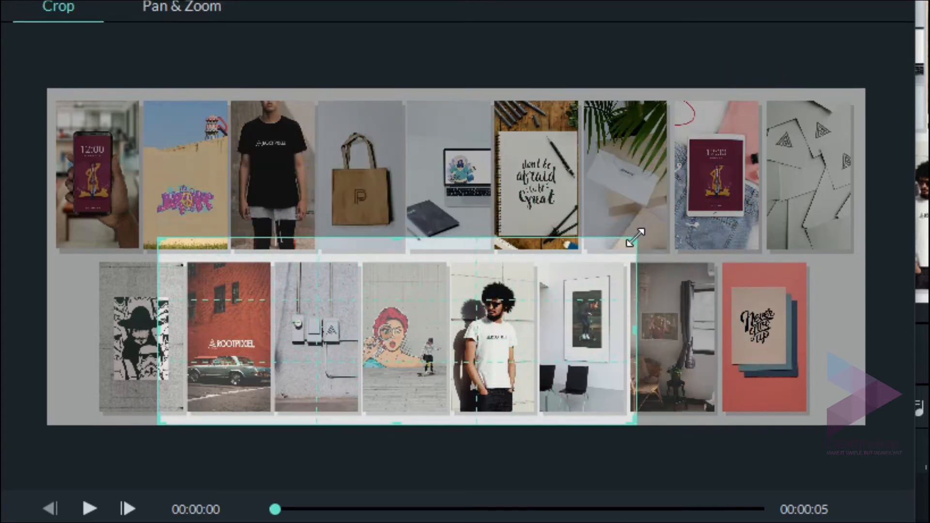
pyautogui.moveTo(506, 305); pyautogui.dragTo(405, 169)
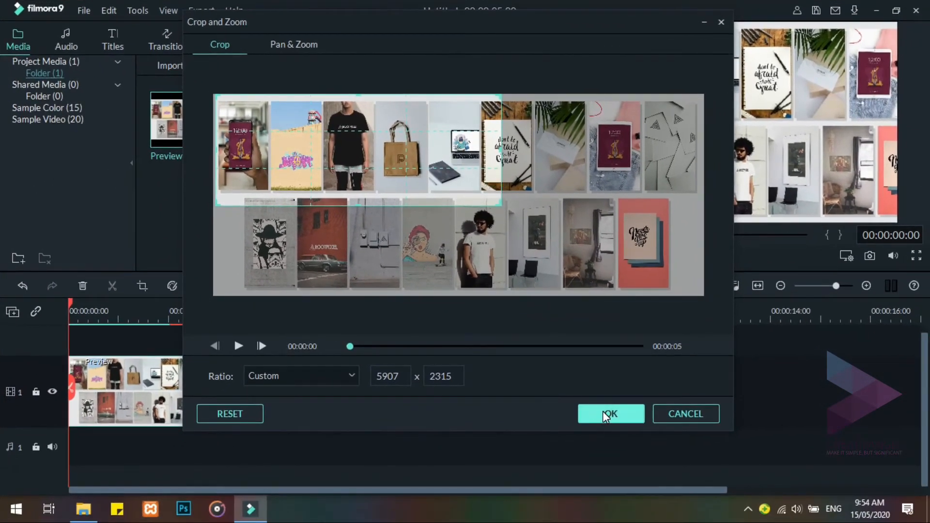
pyautogui.click(603, 411)
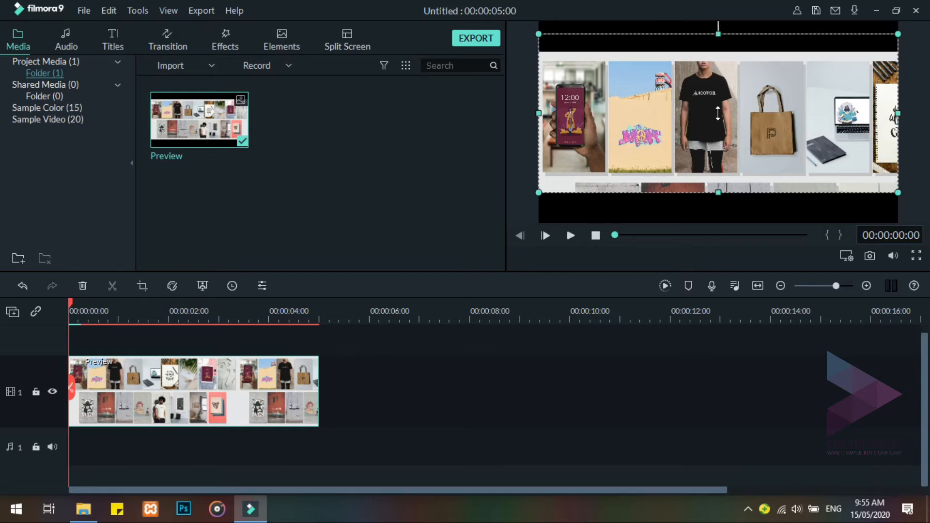
# Try enlarging the cropped image by its lower corners to fill the frame, and undo the resizing and the custom crop
pyautogui.moveTo(540, 199); pyautogui.dragTo(510, 231)
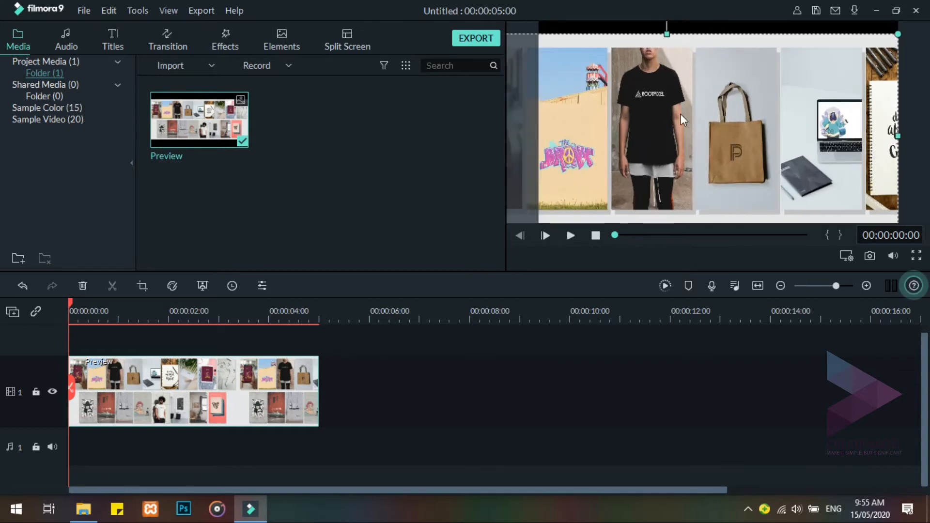
pyautogui.moveTo(900, 208); pyautogui.dragTo(920, 237)
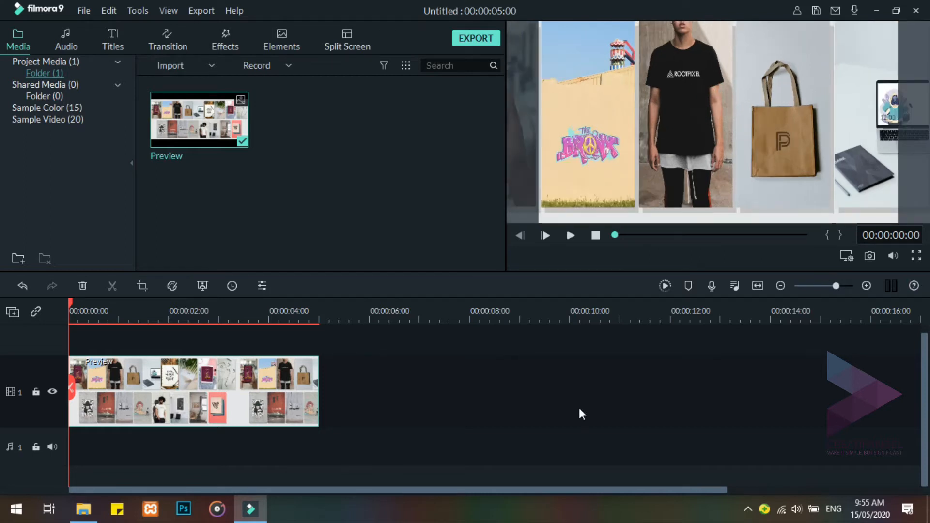
pyautogui.click(580, 410)
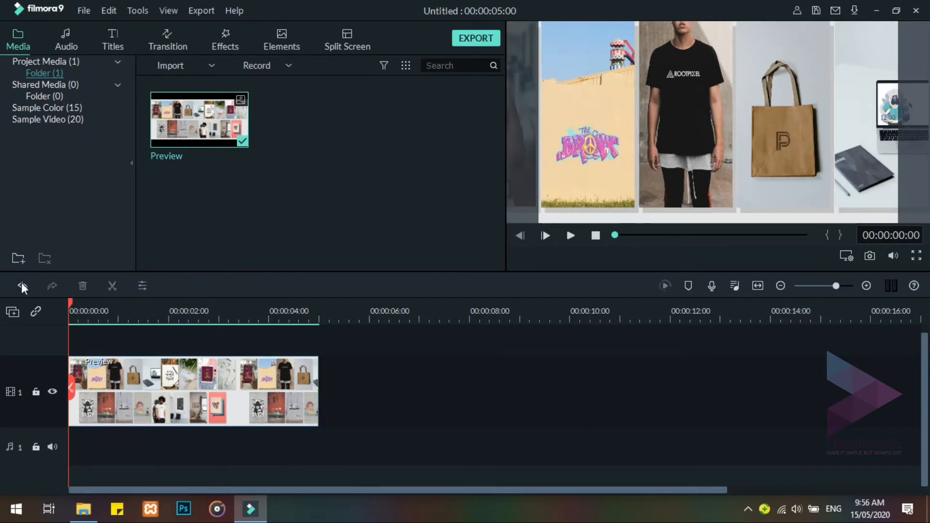
pyautogui.click(21, 285)
pyautogui.click(21, 285)
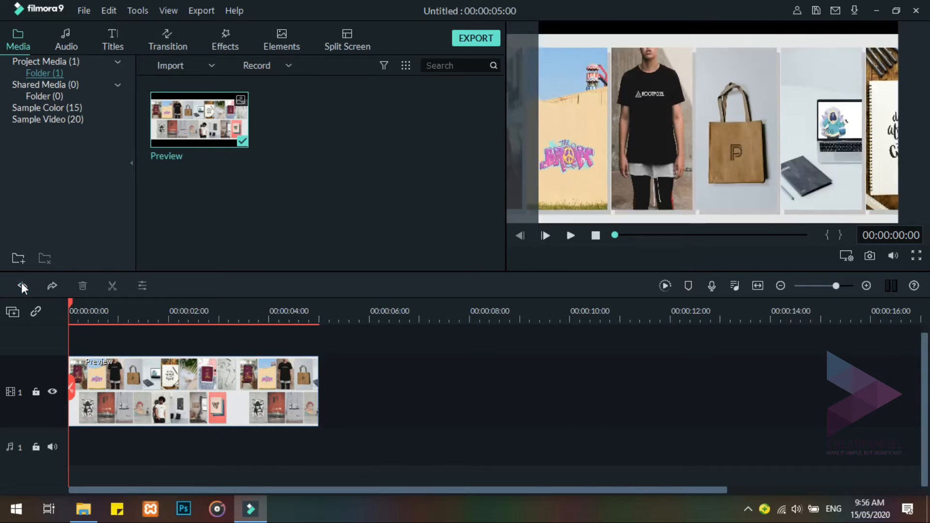
# Crop the Preview clip with Crop and Zoom at a 1:1 ratio, moving the crop area toward the image's left side
pyautogui.click(281, 384)
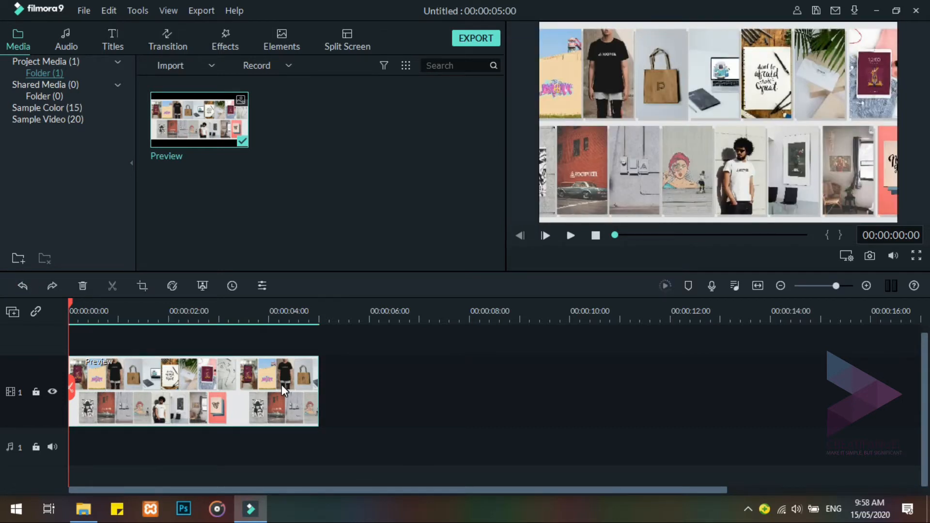
pyautogui.rightClick(281, 385)
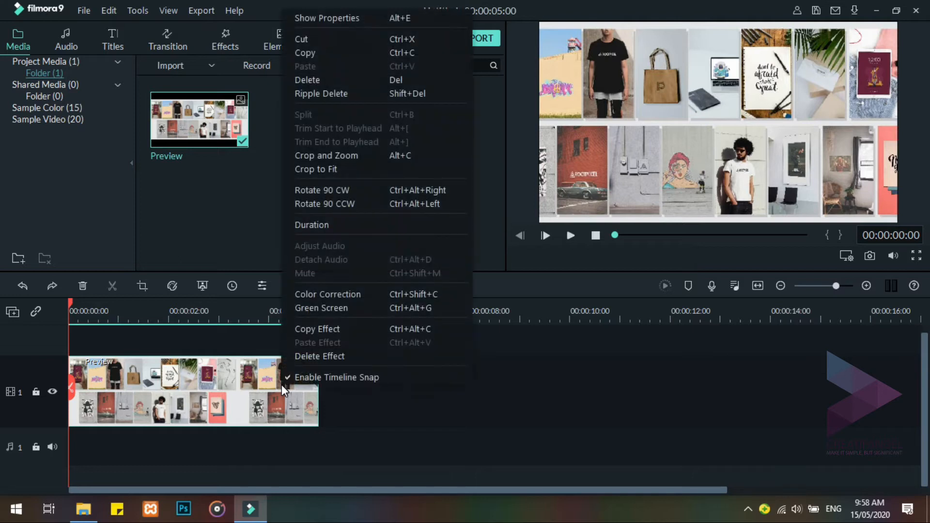
pyautogui.click(327, 155)
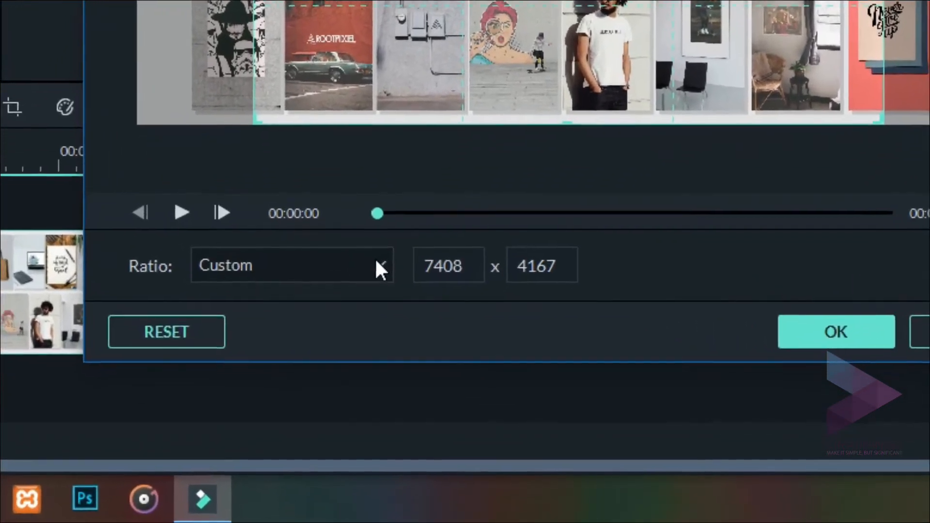
pyautogui.click(375, 286)
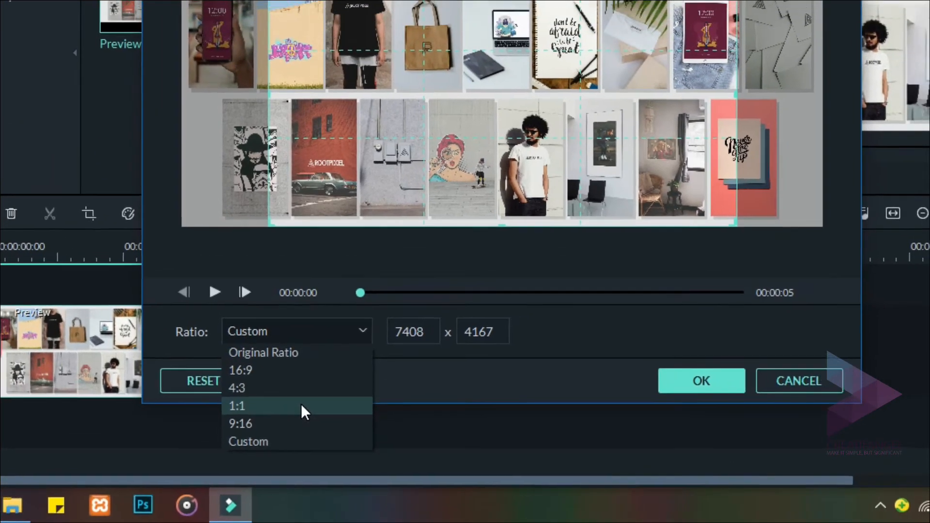
pyautogui.click(296, 373)
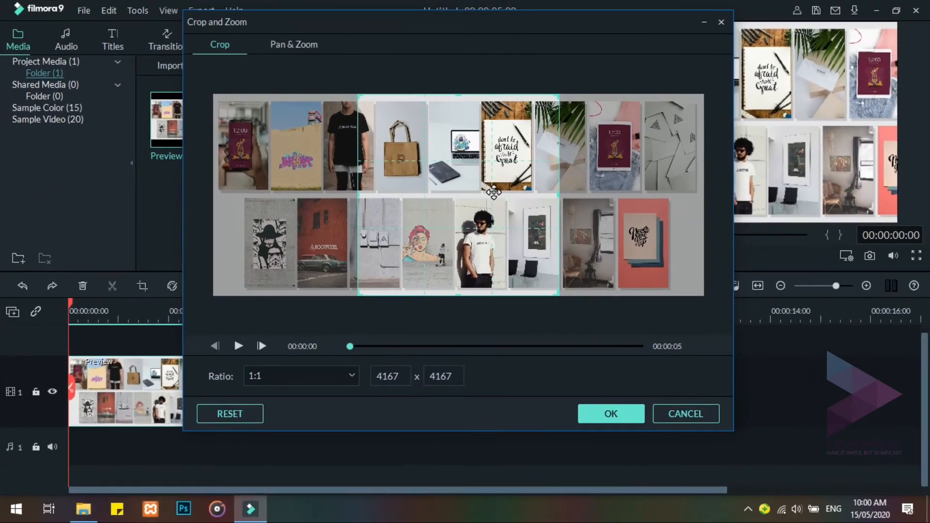
pyautogui.moveTo(494, 192); pyautogui.dragTo(379, 181)
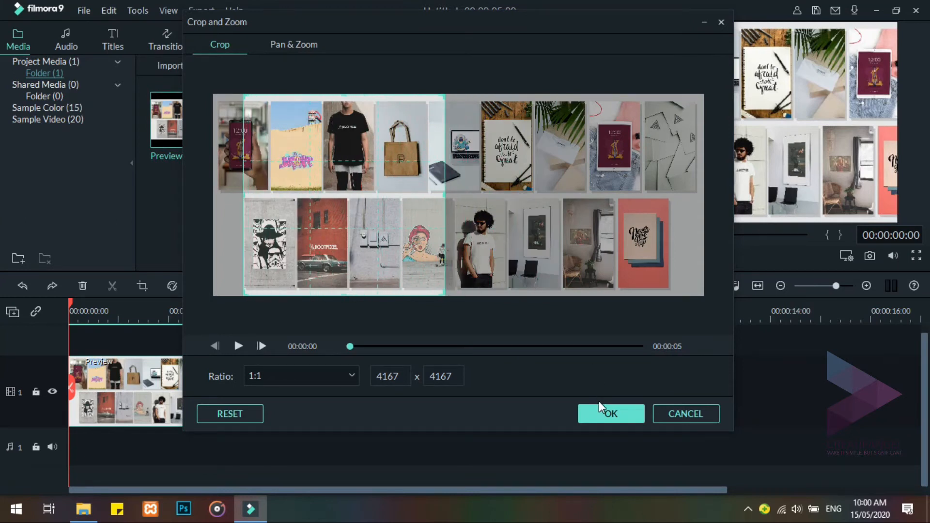
pyautogui.click(603, 415)
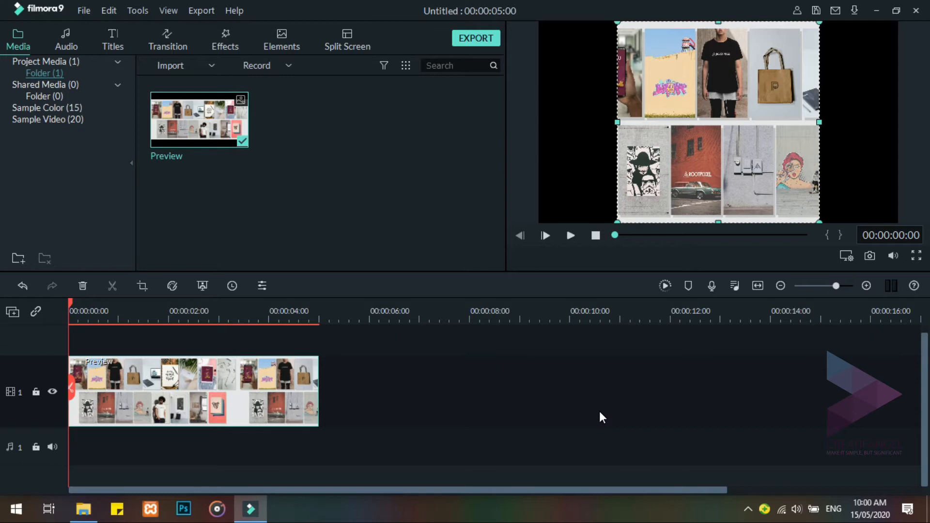
# Set the project's aspect ratio to 1:1 (Instagram) at 1080 x 1080, and undo the clip's 1:1 crop
pyautogui.click(85, 10)
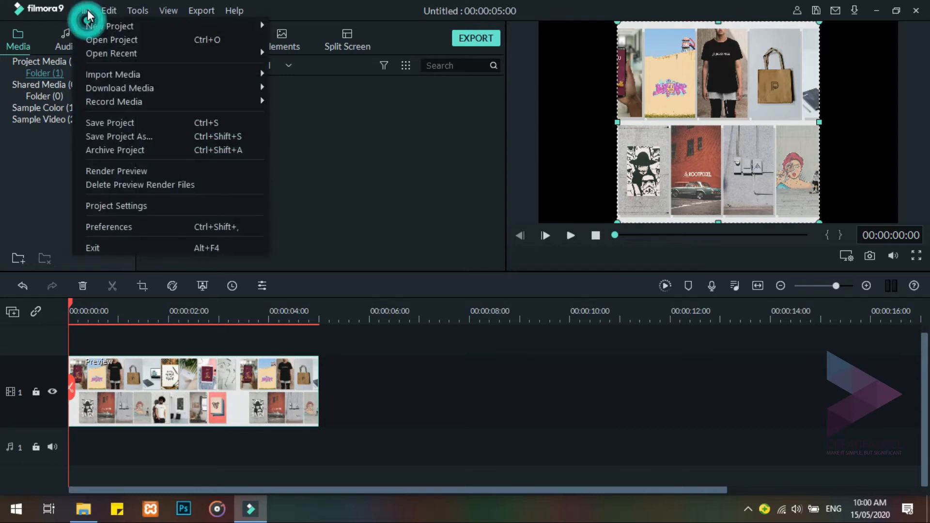
pyautogui.click(117, 207)
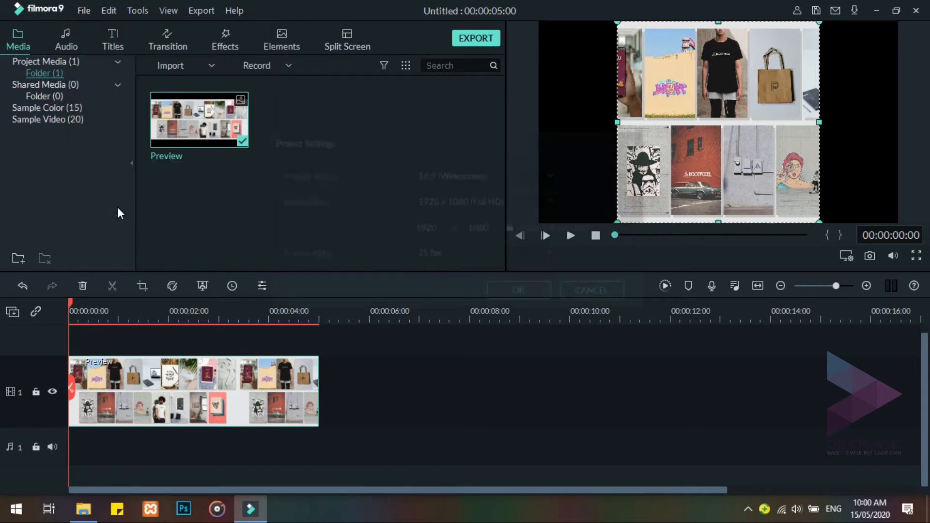
pyautogui.click(554, 175)
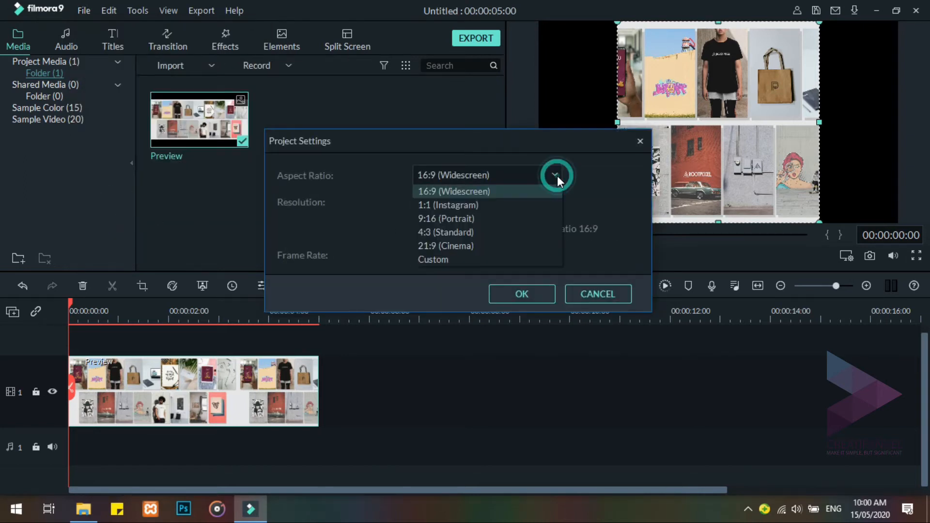
pyautogui.click(534, 205)
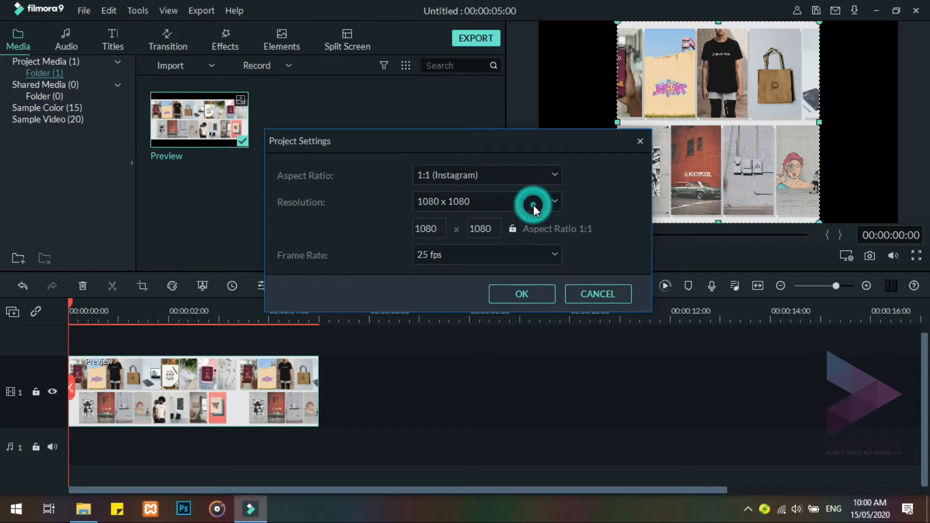
pyautogui.click(538, 293)
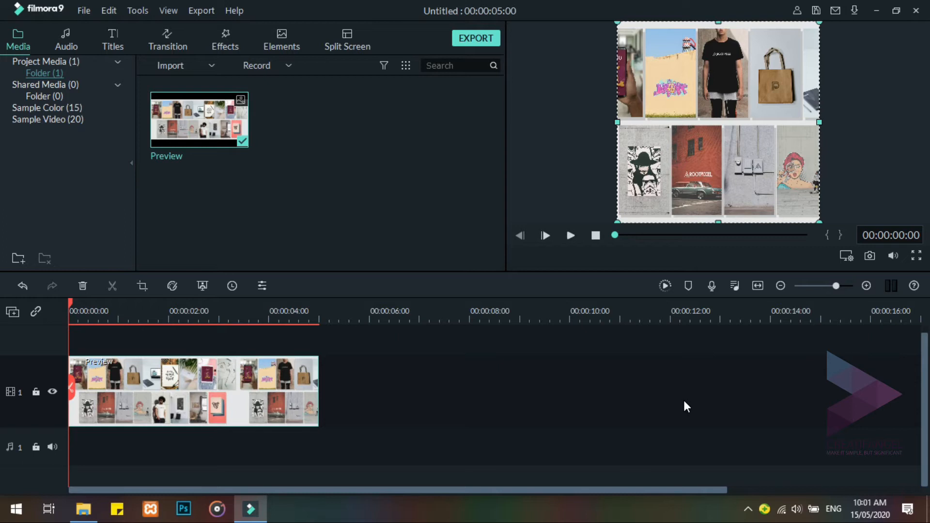
pyautogui.click(22, 287)
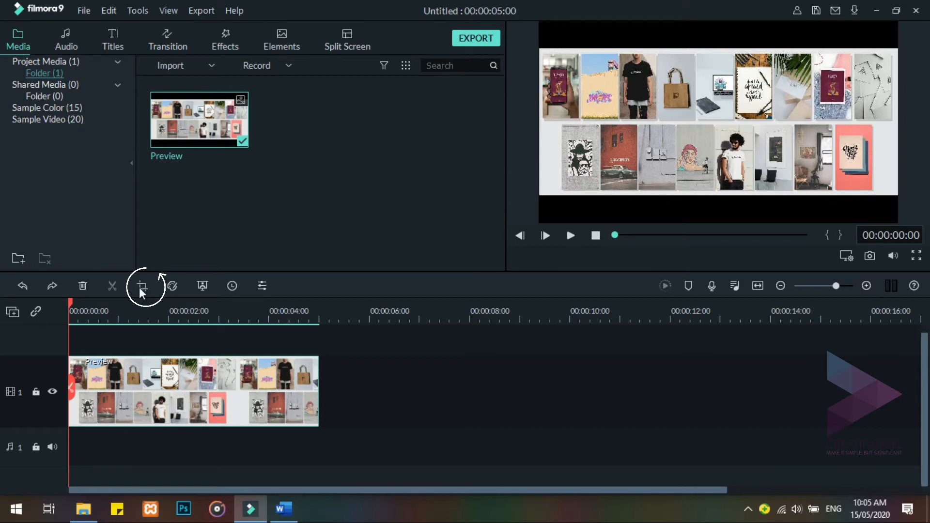
# Set a 16:9 Pan & Zoom start frame of about 3690 x 2076 at the upper-left corner of the Preview image
pyautogui.click(141, 287)
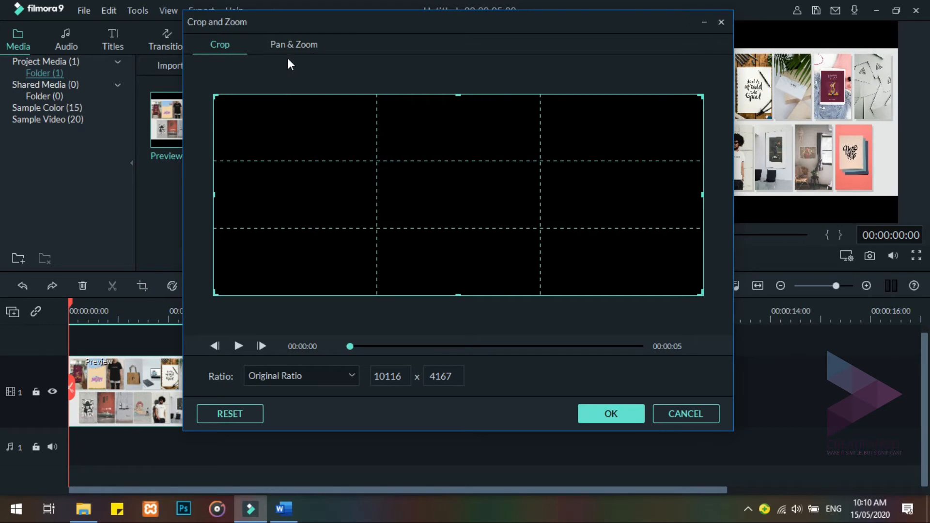
pyautogui.click(289, 45)
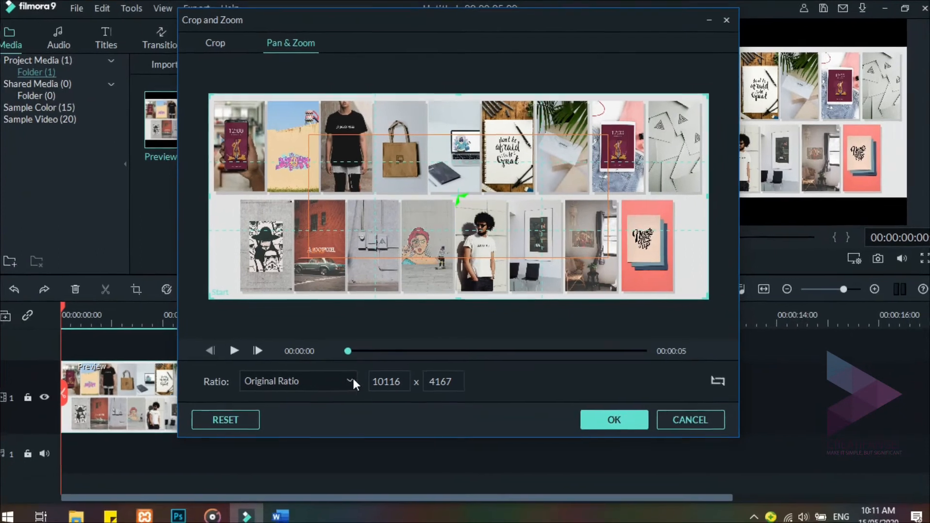
pyautogui.click(315, 466)
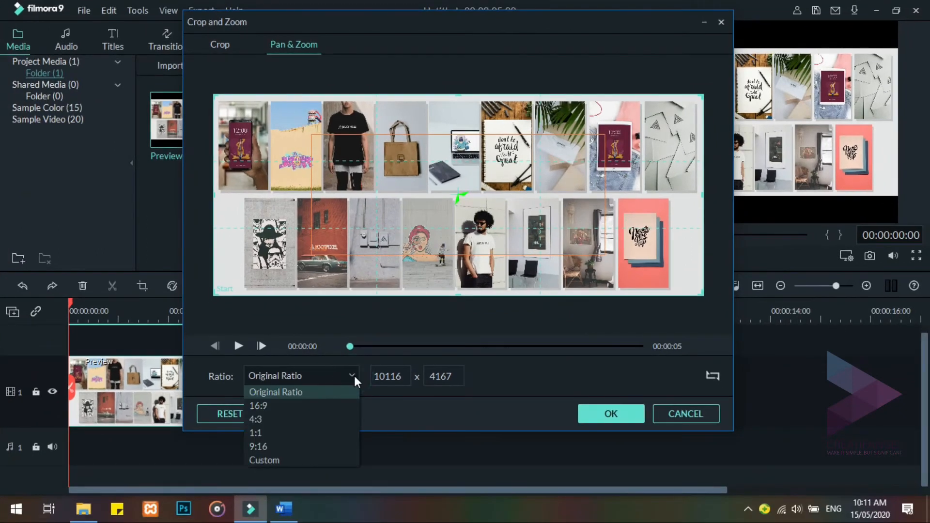
pyautogui.click(318, 405)
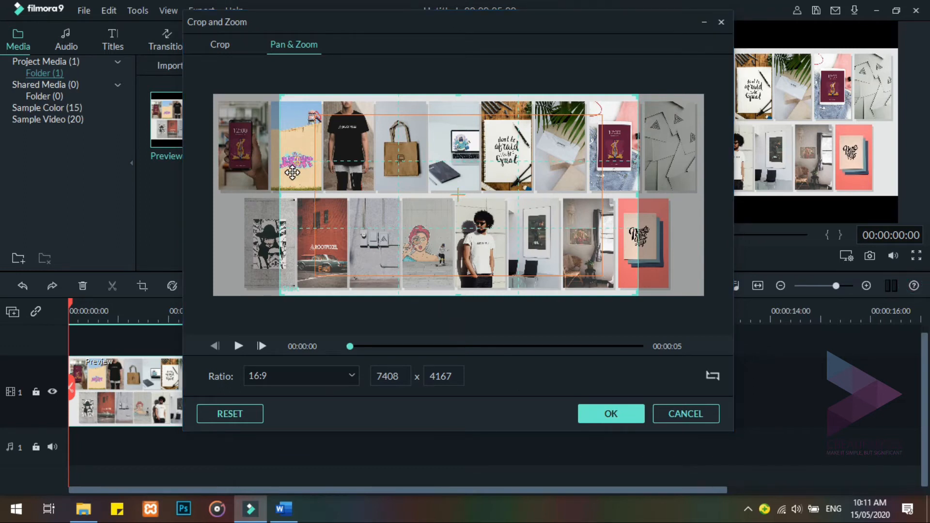
pyautogui.moveTo(292, 173); pyautogui.dragTo(231, 173)
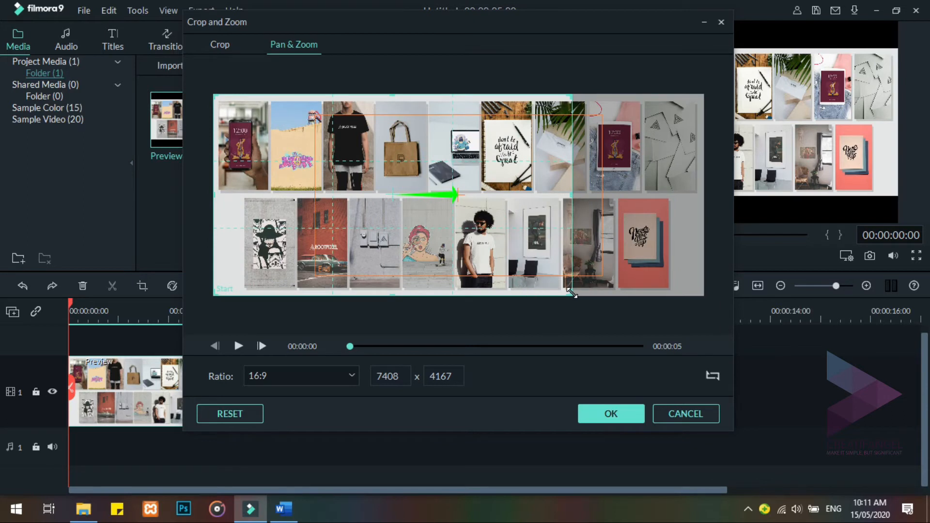
pyautogui.moveTo(571, 292); pyautogui.dragTo(392, 204)
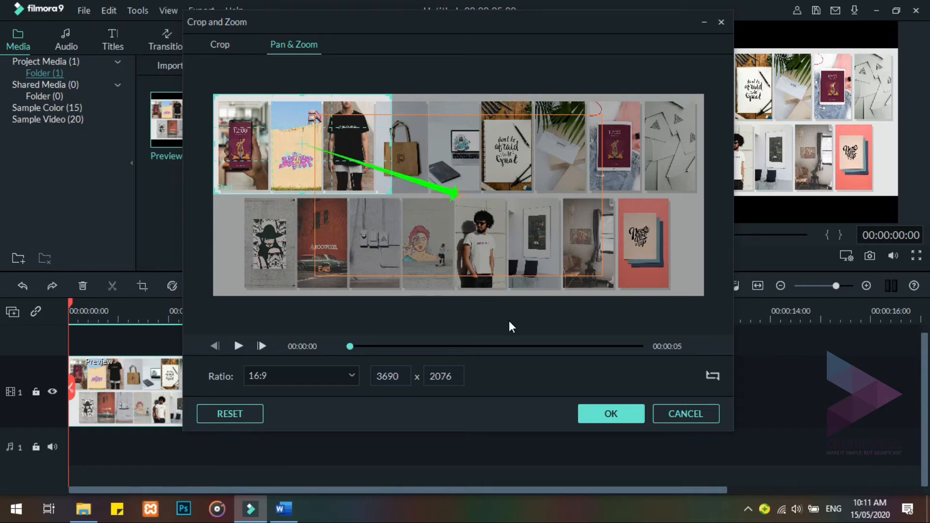
# Set the Pan & Zoom end frame to about 3732 x 2099 at the image's upper-right corner and preview the movement
pyautogui.click(506, 206)
pyautogui.moveTo(484, 220); pyautogui.dragTo(605, 188)
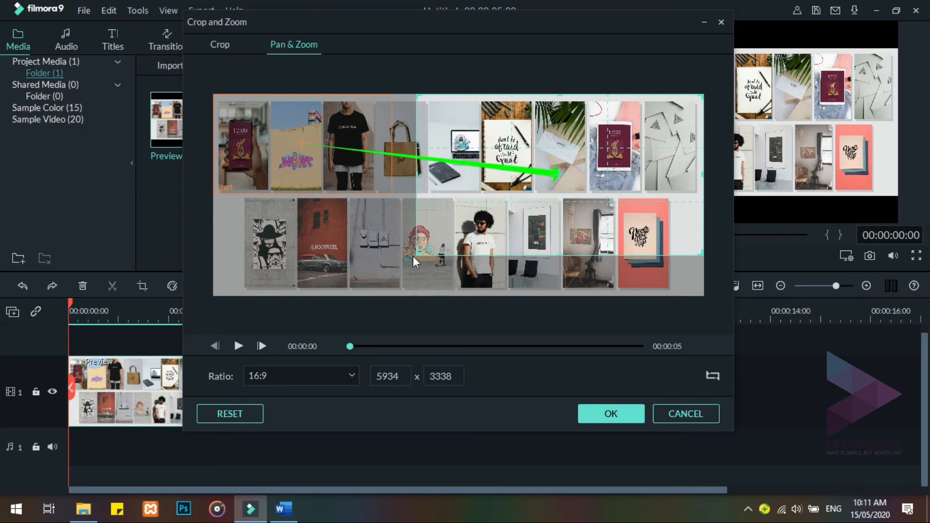
pyautogui.moveTo(413, 255); pyautogui.dragTo(524, 183)
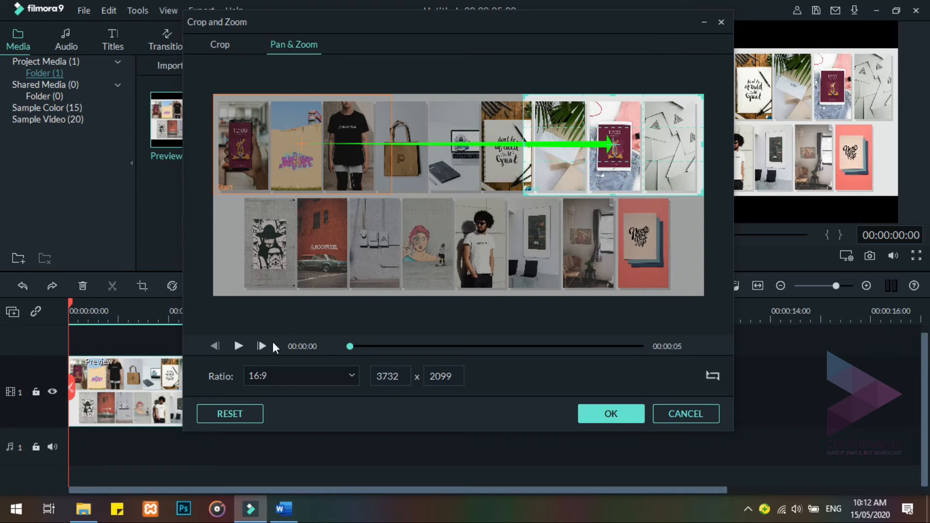
pyautogui.click(238, 346)
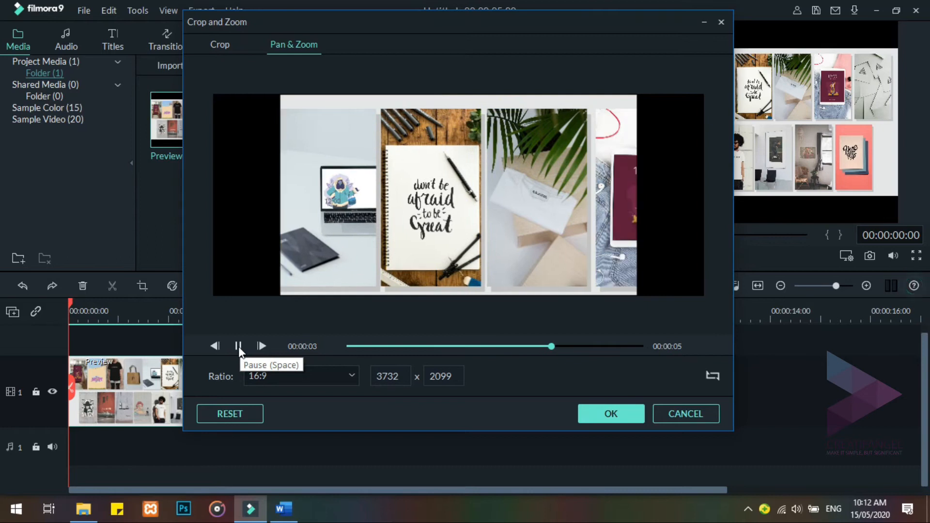
pyautogui.click(238, 345)
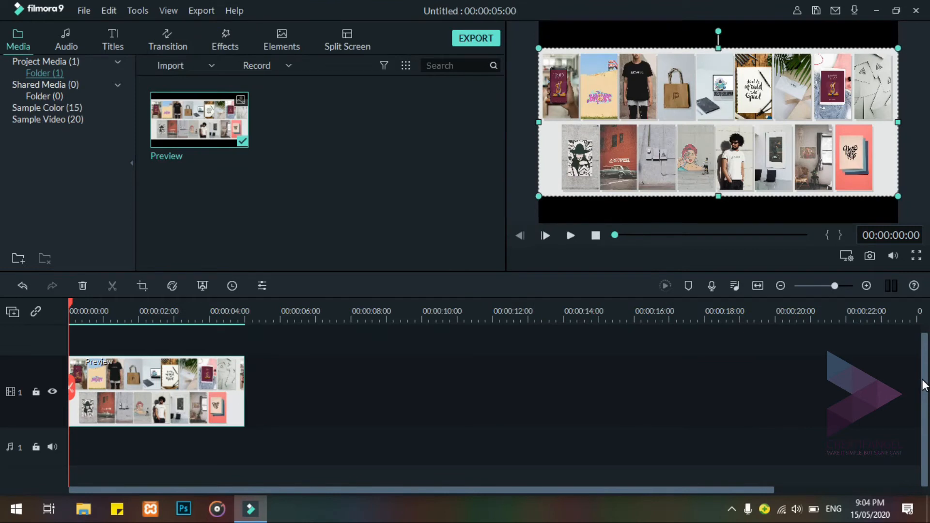
# Open Crop and Zoom for the Preview clip and set its Pan & Zoom ratio to 16:9
pyautogui.rightClick(228, 382)
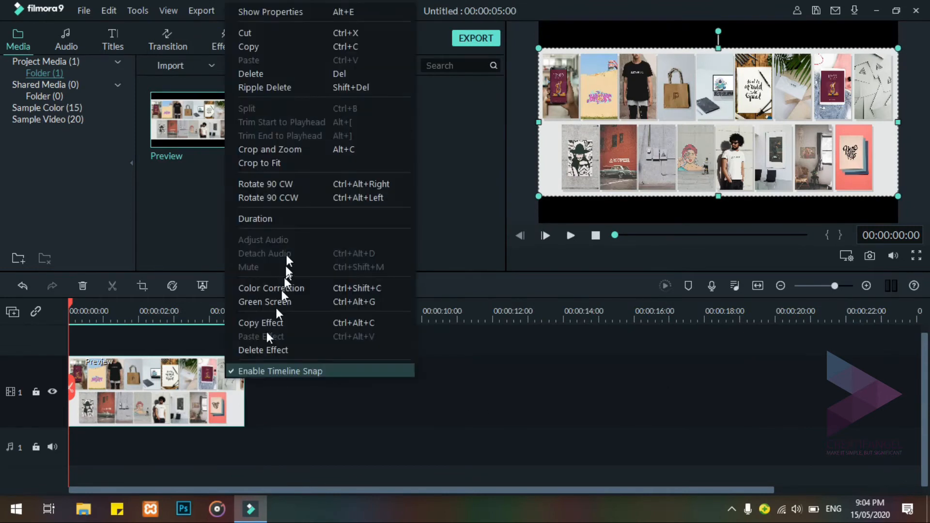
pyautogui.click(284, 149)
pyautogui.click(290, 43)
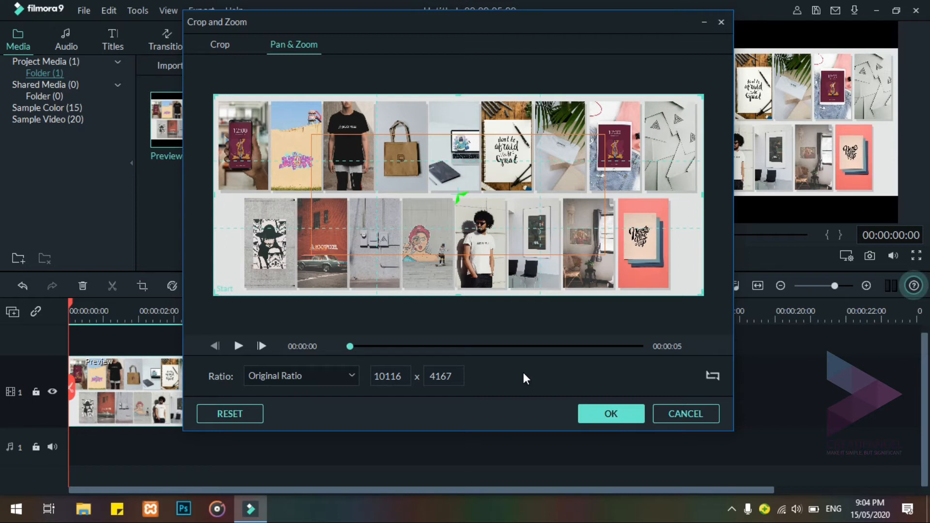
pyautogui.click(350, 376)
pyautogui.click(332, 400)
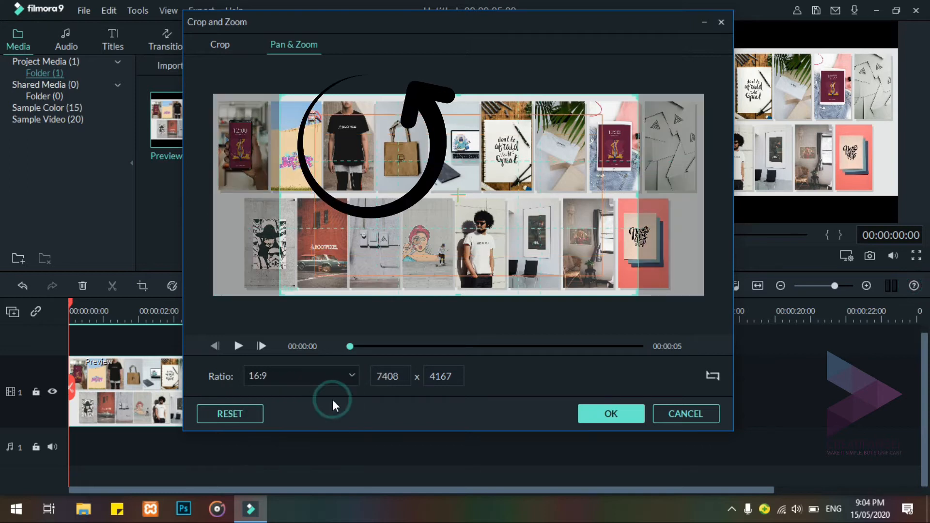
# Set the end frame to about 4447 x 2501 at the start frame's upper-left corner and play the applied Pan & Zoom
pyautogui.click(578, 181)
pyautogui.moveTo(570, 203); pyautogui.dragTo(538, 179)
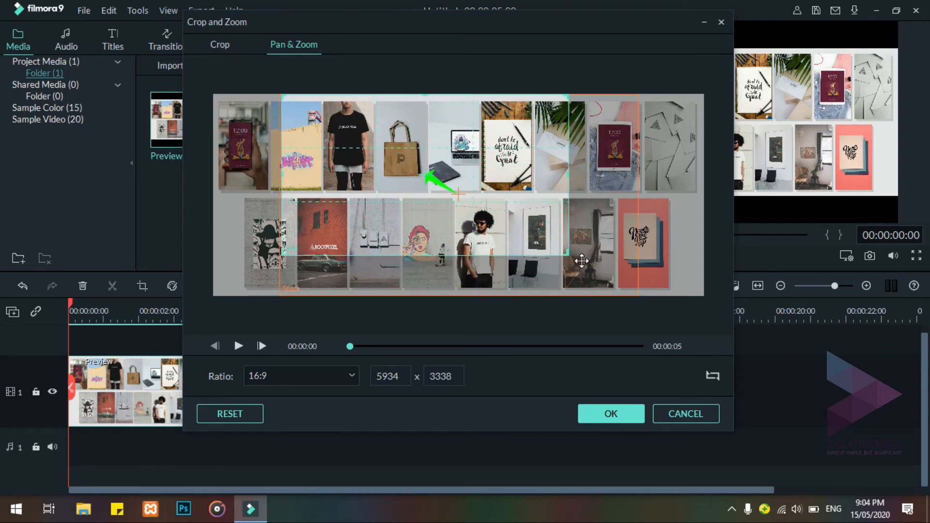
pyautogui.moveTo(566, 252); pyautogui.dragTo(496, 187)
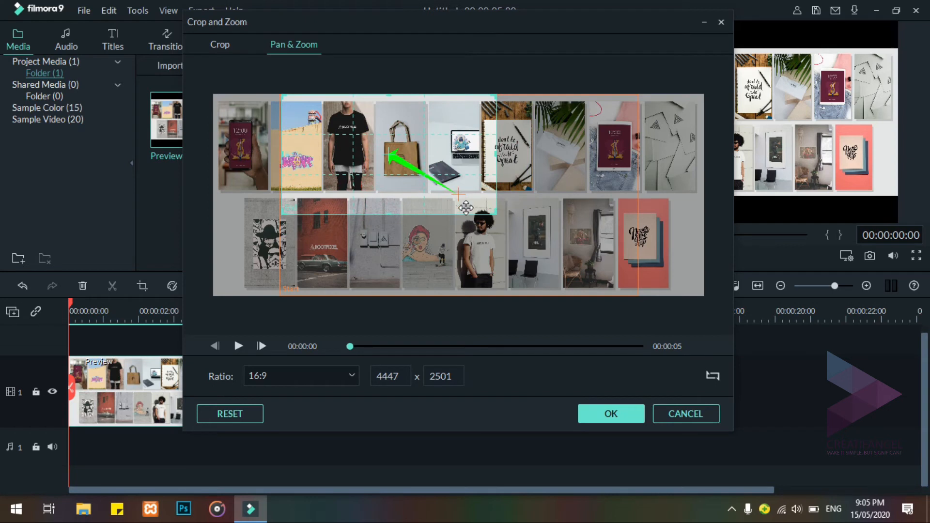
pyautogui.click(595, 414)
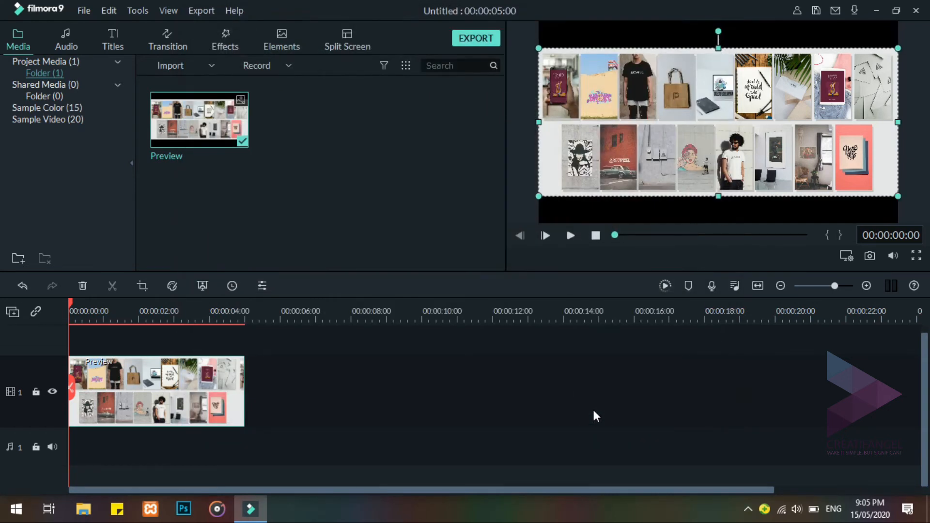
pyautogui.click(570, 235)
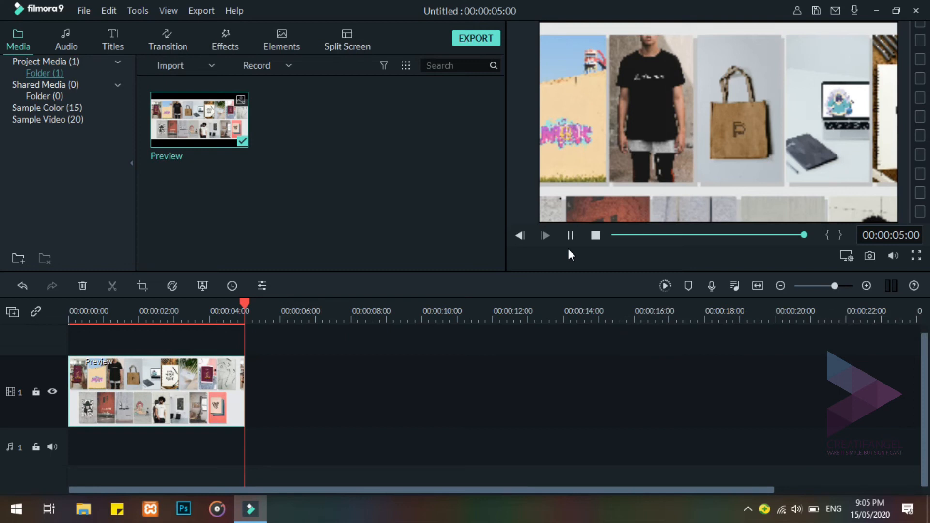
pyautogui.click(570, 234)
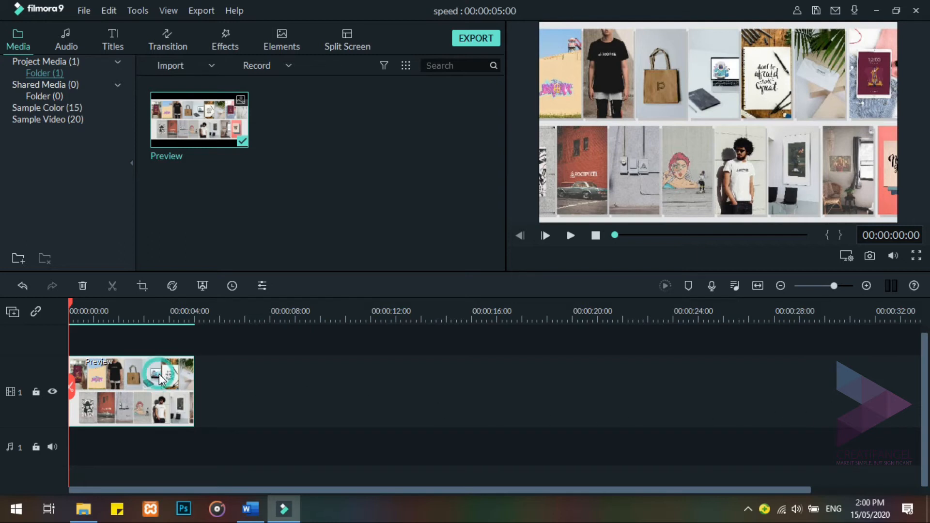
# Replace the Preview clip on the first video track with the Travel 03 sample video
pyautogui.press('Delete')
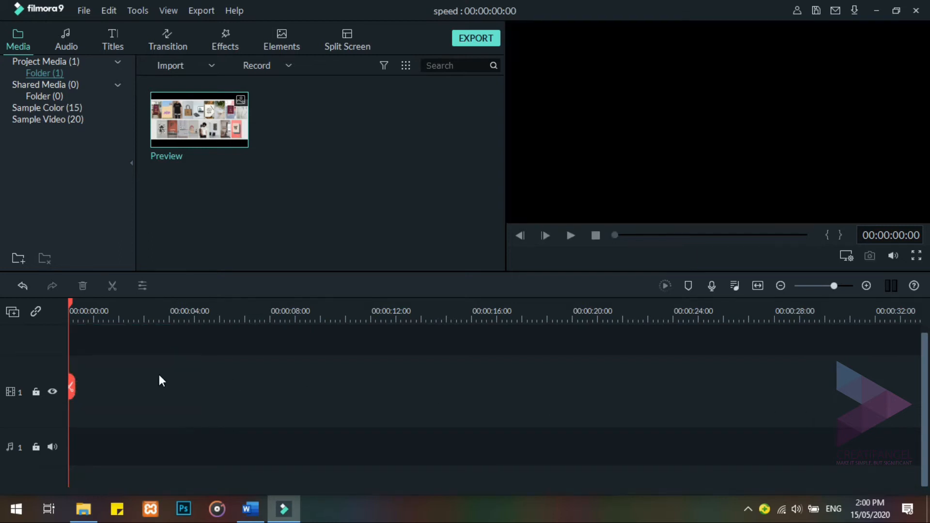
pyautogui.click(41, 120)
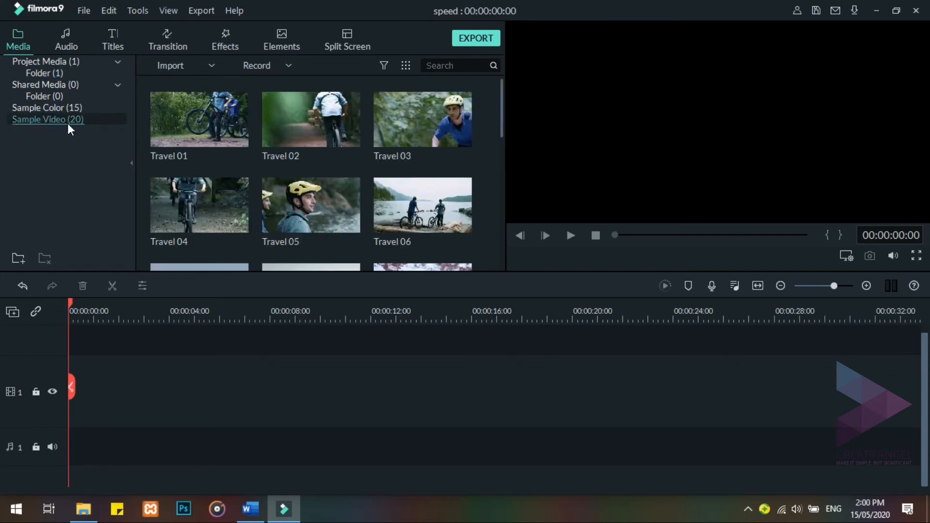
pyautogui.moveTo(438, 118); pyautogui.dragTo(153, 393)
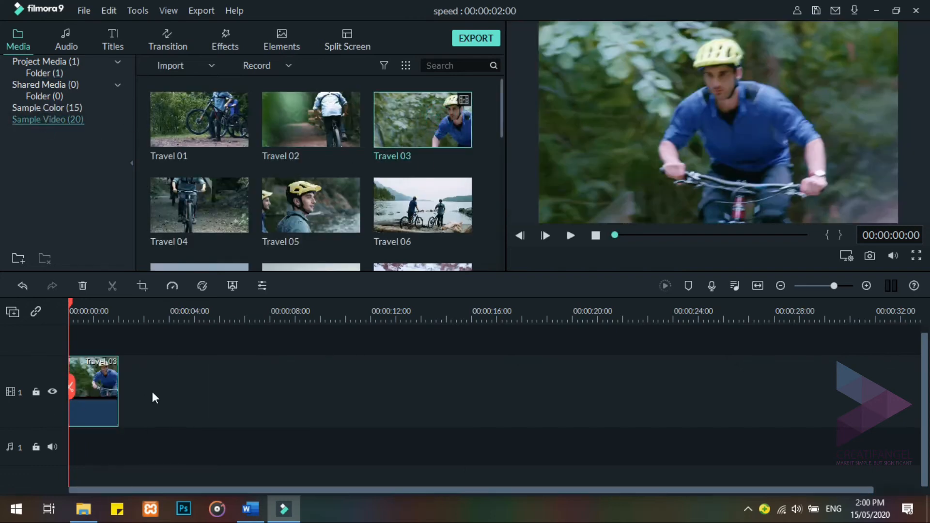
pyautogui.moveTo(119, 311); pyautogui.dragTo(286, 310)
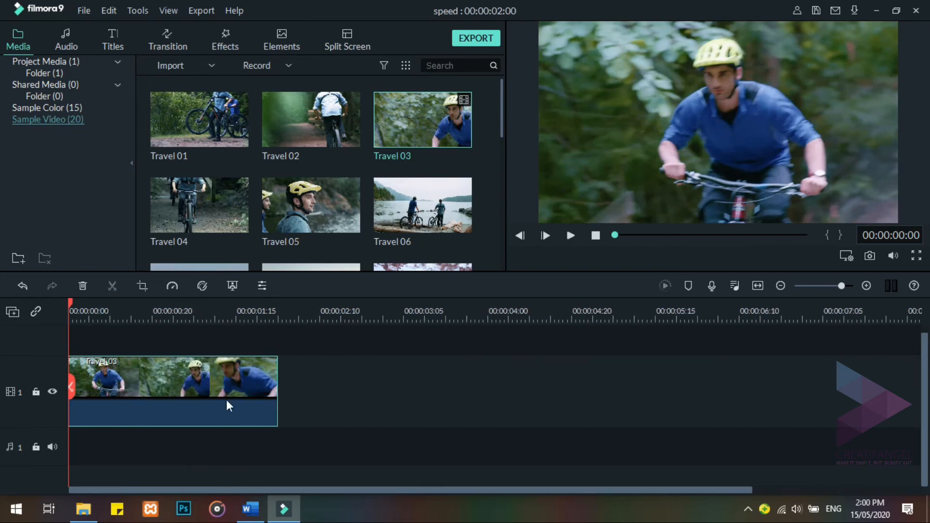
# Open Speed and Duration for the Travel 03 clip, try speeds of 28.555 and 0.587, and restore 1.000
pyautogui.rightClick(194, 379)
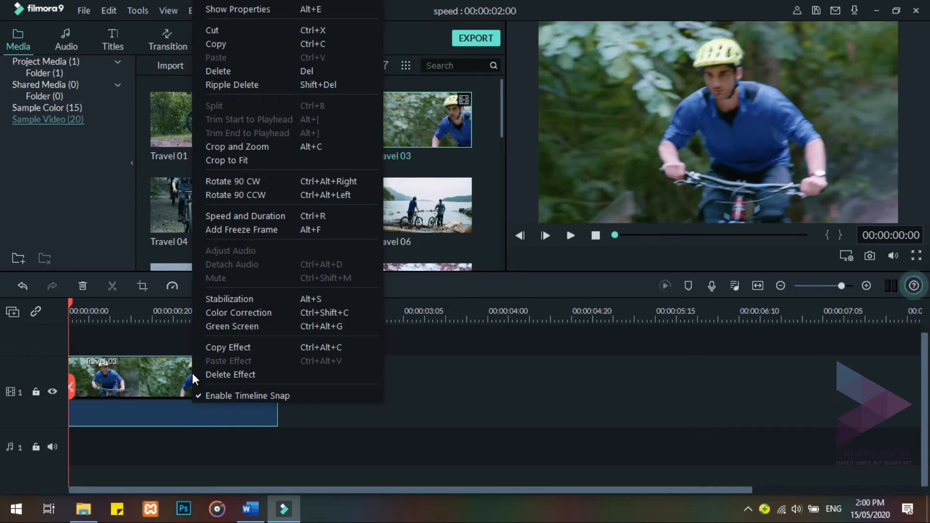
pyautogui.click(259, 215)
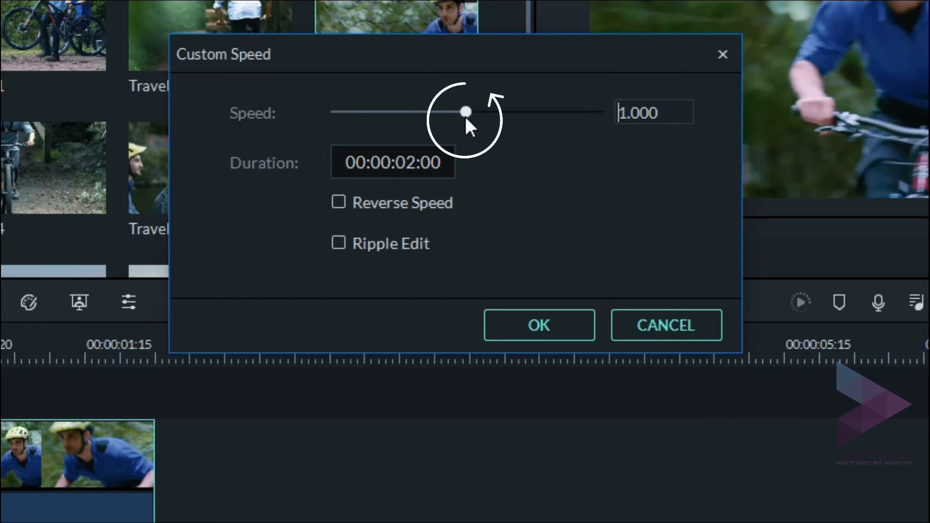
pyautogui.moveTo(466, 113); pyautogui.dragTo(502, 112)
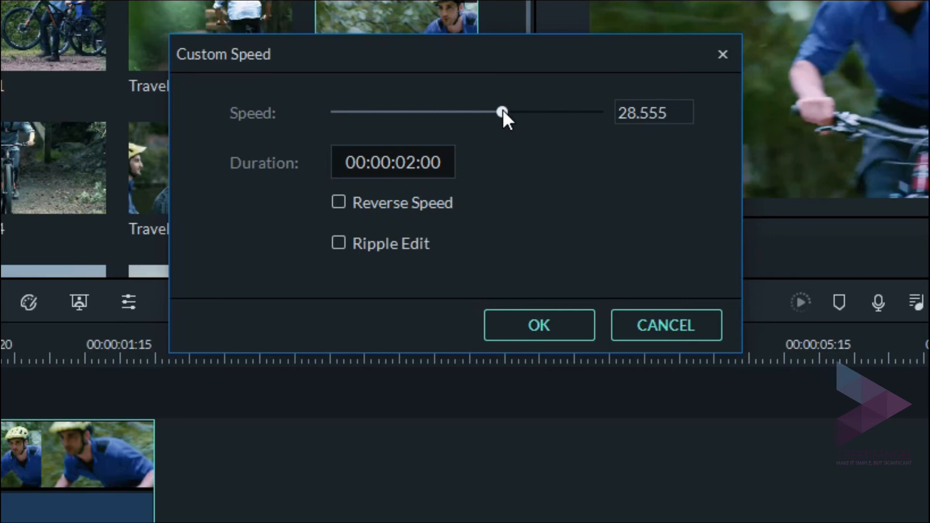
pyautogui.moveTo(502, 110); pyautogui.dragTo(413, 109)
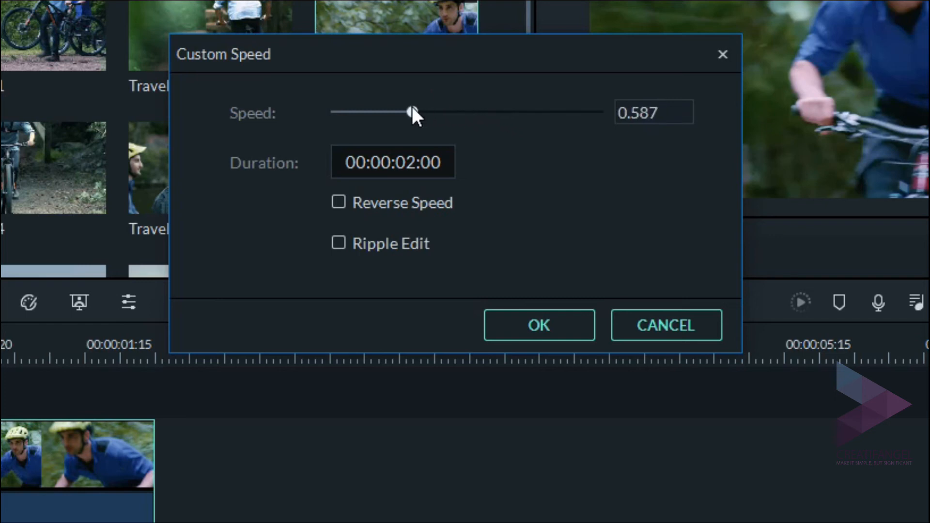
pyautogui.moveTo(412, 110); pyautogui.dragTo(466, 115)
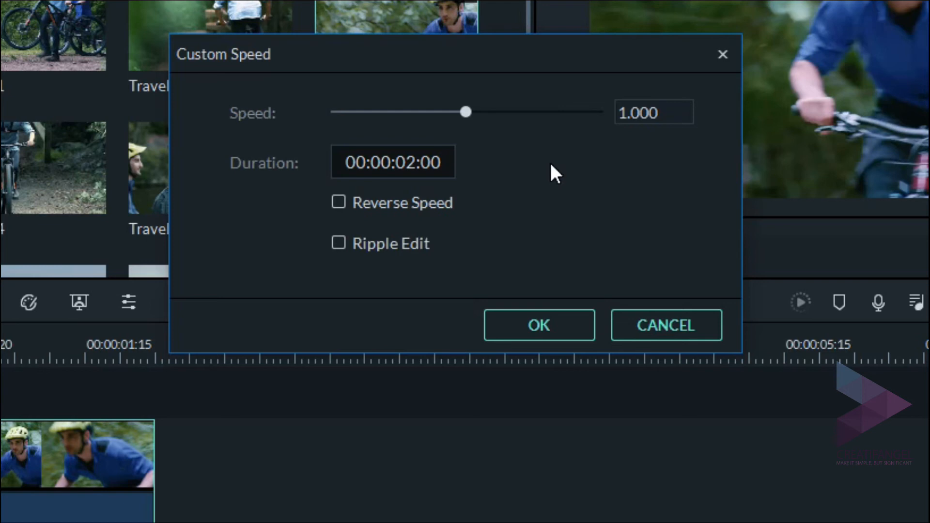
# Set the Travel 03 clip's duration to 00:00:01:00 in the custom speed settings
pyautogui.click(412, 162)
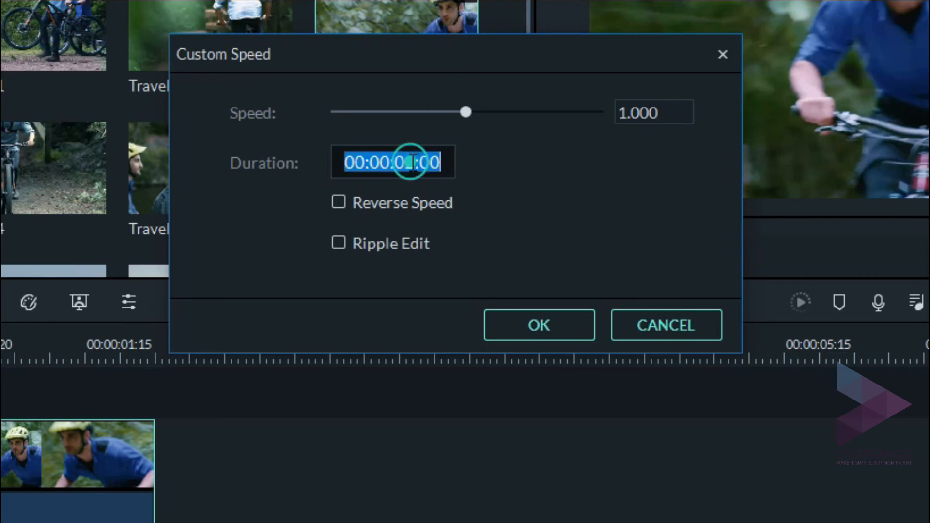
pyautogui.press('Right')
pyautogui.press('Left')
pyautogui.press('Right')
pyautogui.press('BackSpace')
pyautogui.write('1')
pyautogui.click(582, 164)
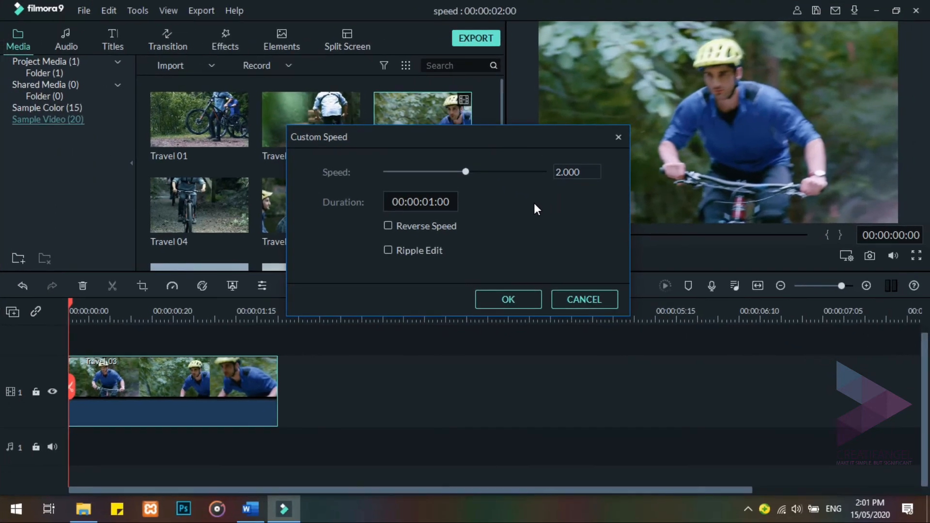
# Apply the 00:00:01:00 duration to the Travel 03 clip, play it back, and undo the change
pyautogui.click(495, 295)
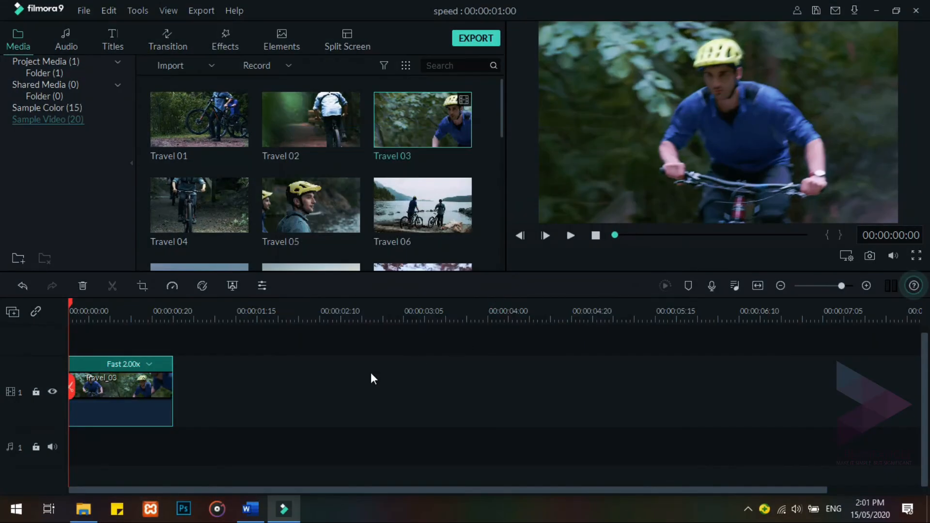
pyautogui.press('space')
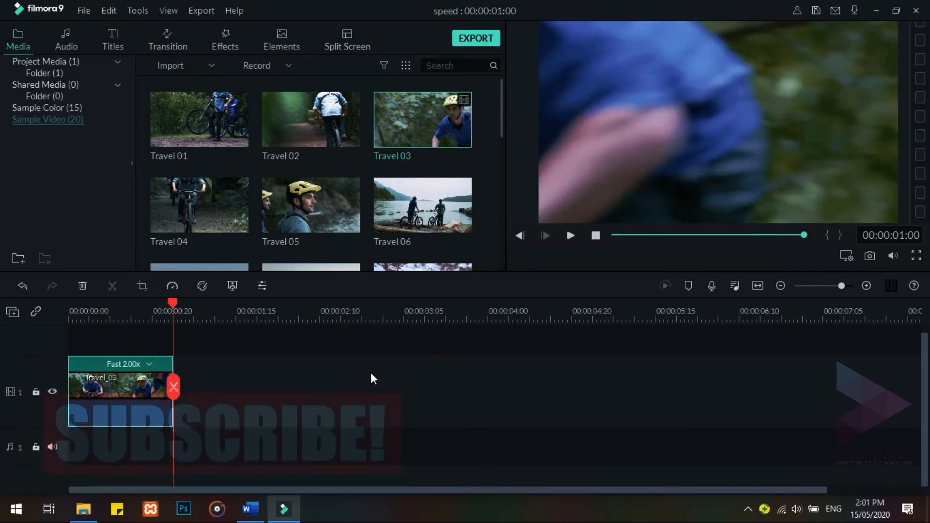
pyautogui.click(22, 286)
# Apply Reverse Speed to the Travel 03 clip with a proxy file, play it back, and undo the reversal
pyautogui.rightClick(247, 383)
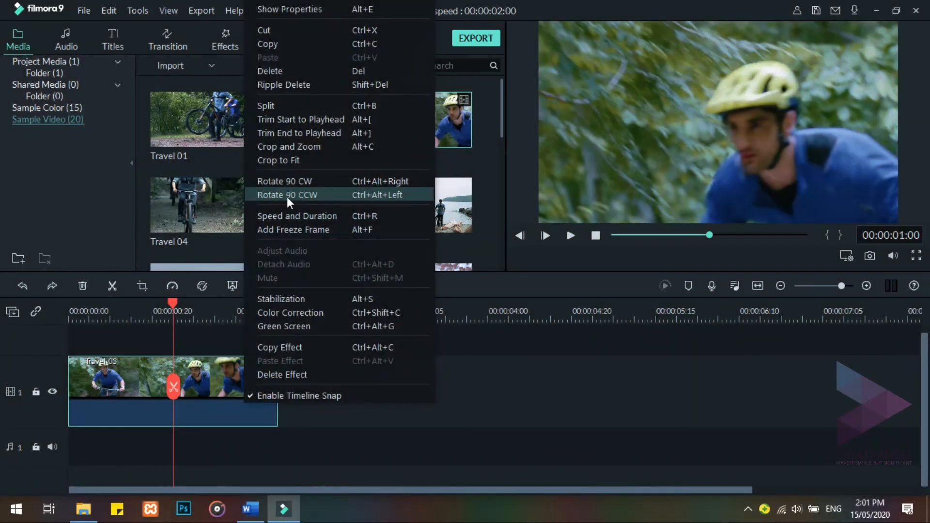
pyautogui.click(284, 215)
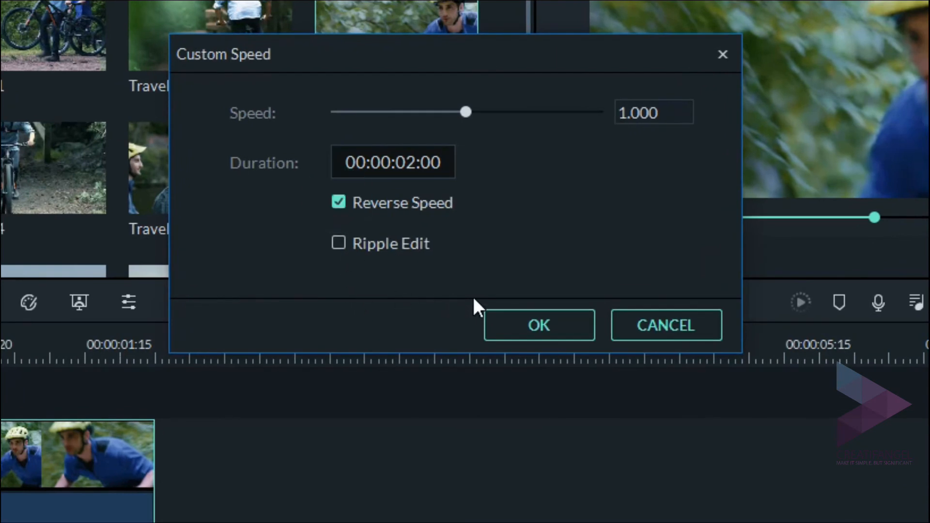
pyautogui.click(515, 324)
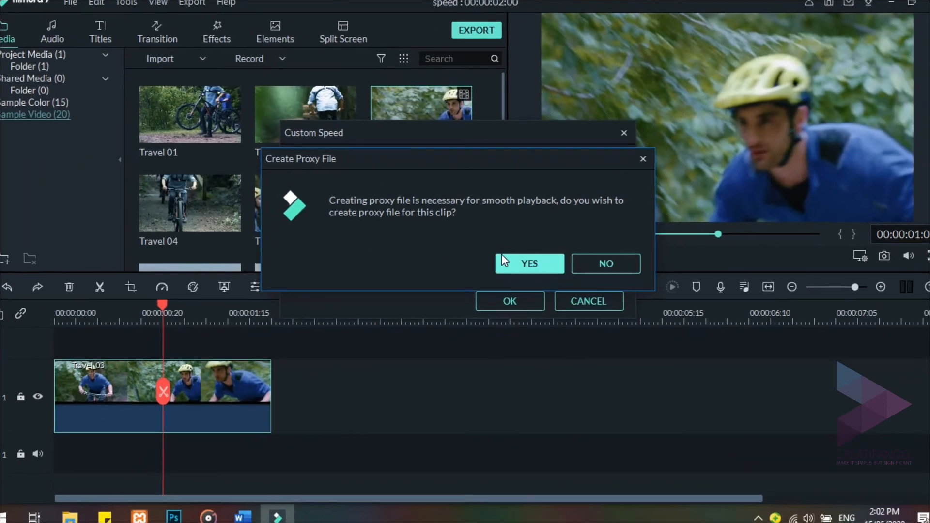
pyautogui.click(506, 263)
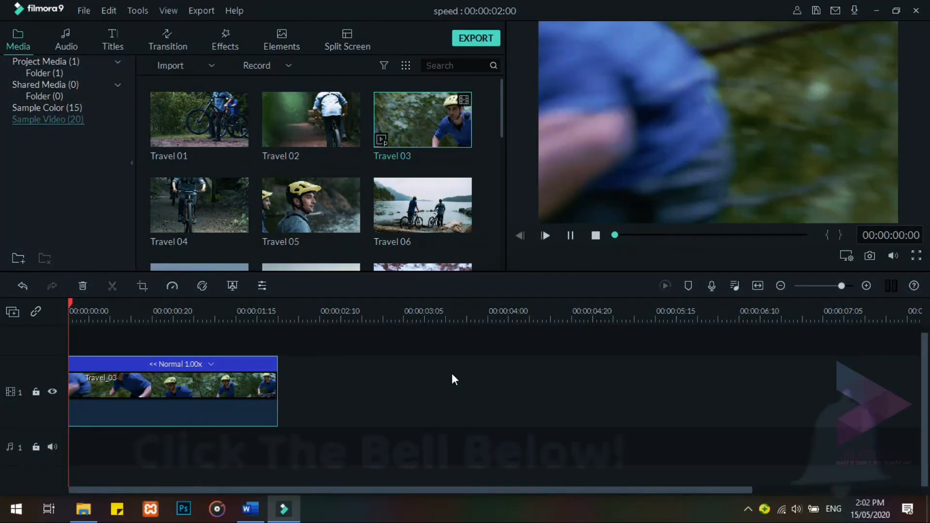
pyautogui.press('space')
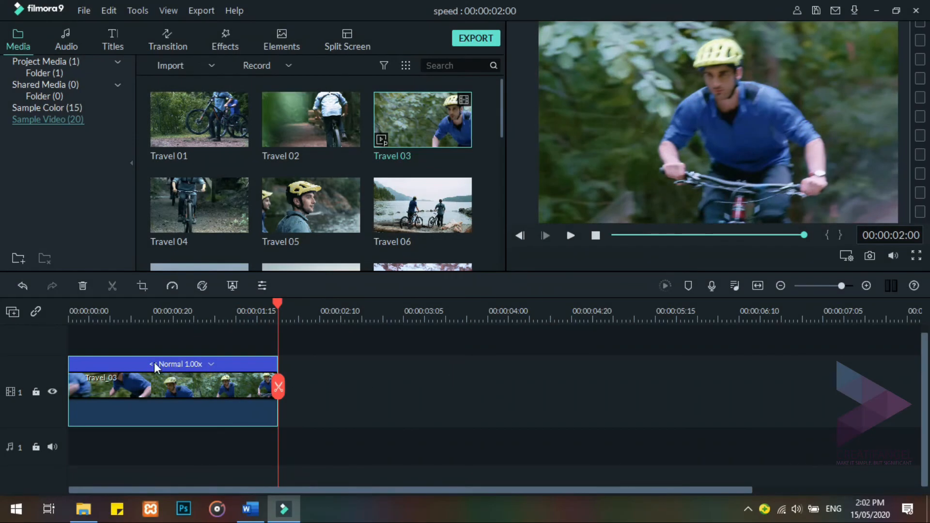
pyautogui.click(22, 286)
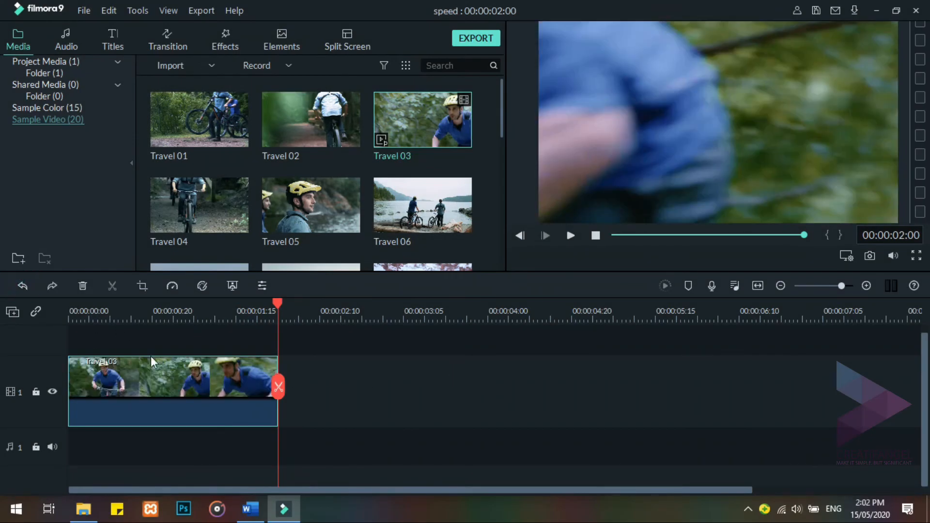
# Add the Travel 02 sample video to the first video track directly after the Travel 03 clip
pyautogui.moveTo(334, 131); pyautogui.dragTo(284, 408)
# Set the Travel 03 clip's custom speed to 2.000 with Ripple Edit enabled
pyautogui.rightClick(150, 379)
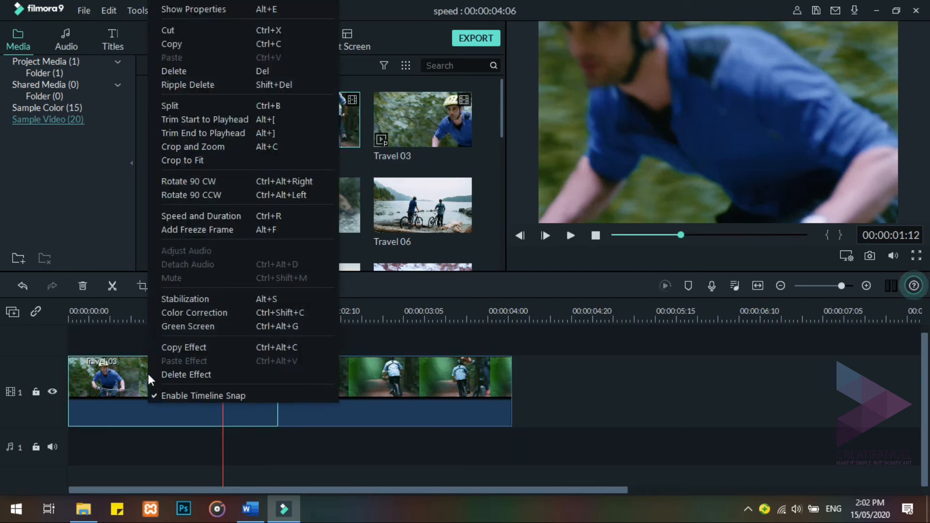
pyautogui.click(208, 217)
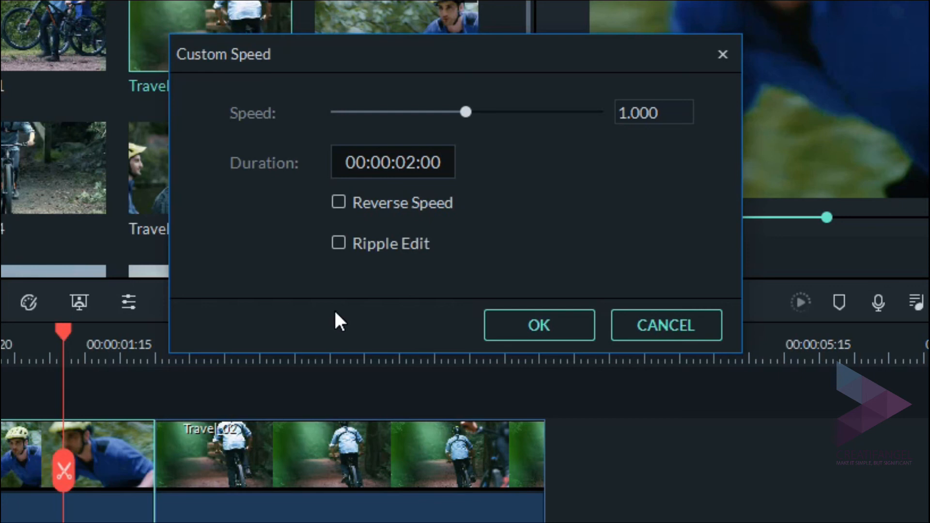
pyautogui.click(338, 242)
pyautogui.click(623, 113)
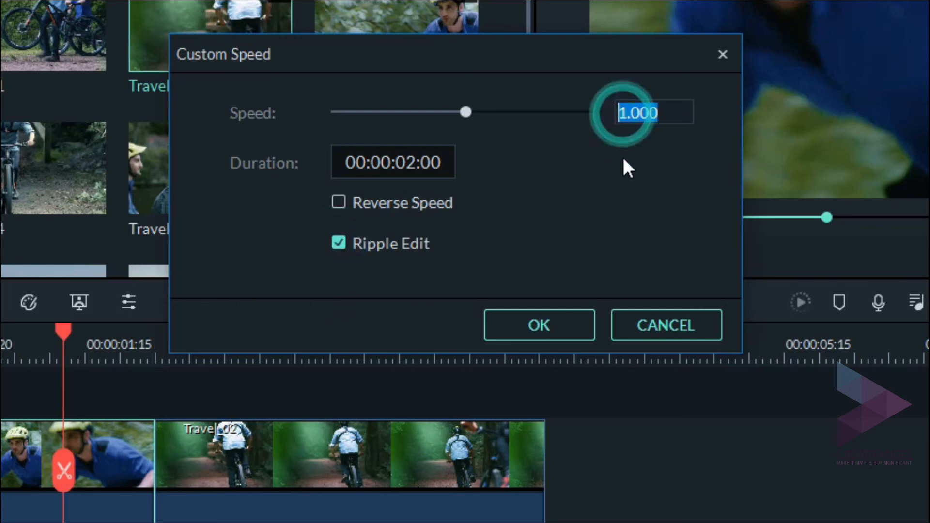
pyautogui.press('Home')
pyautogui.press('Right')
pyautogui.press('BackSpace')
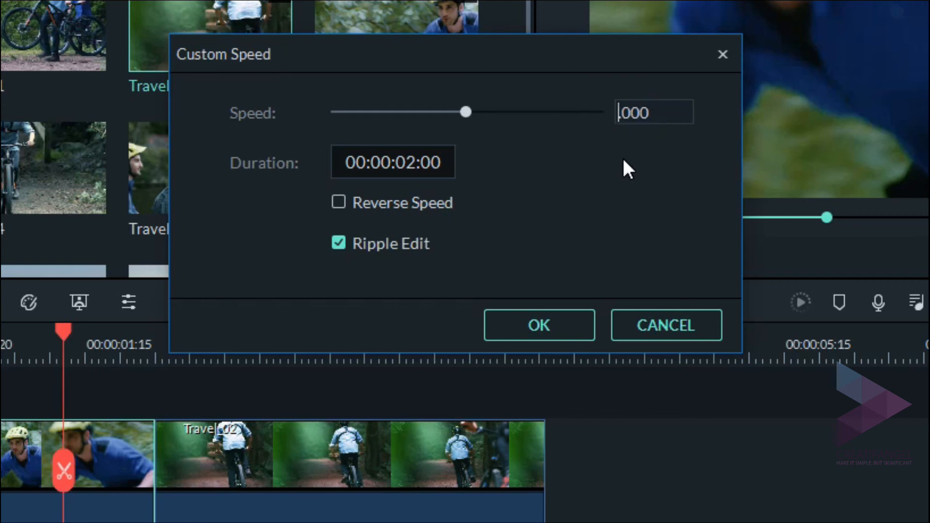
pyautogui.write('2')
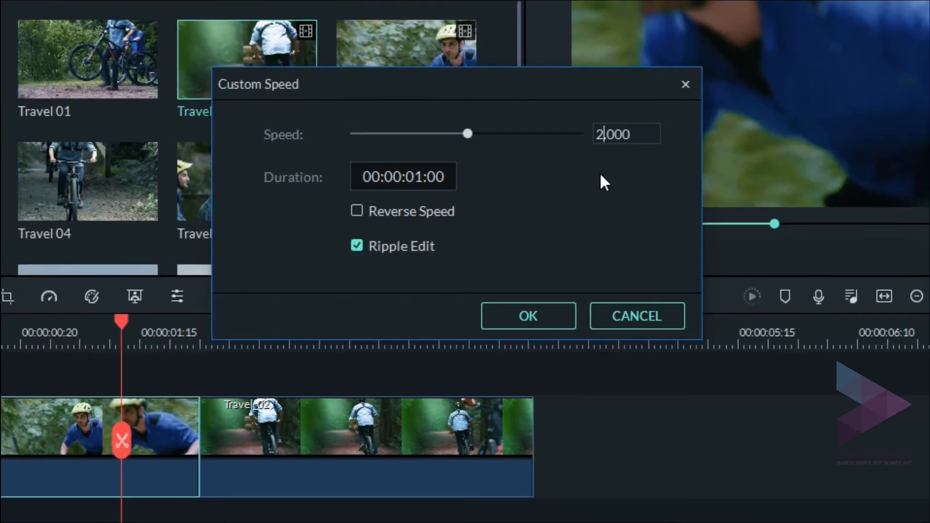
pyautogui.click(604, 195)
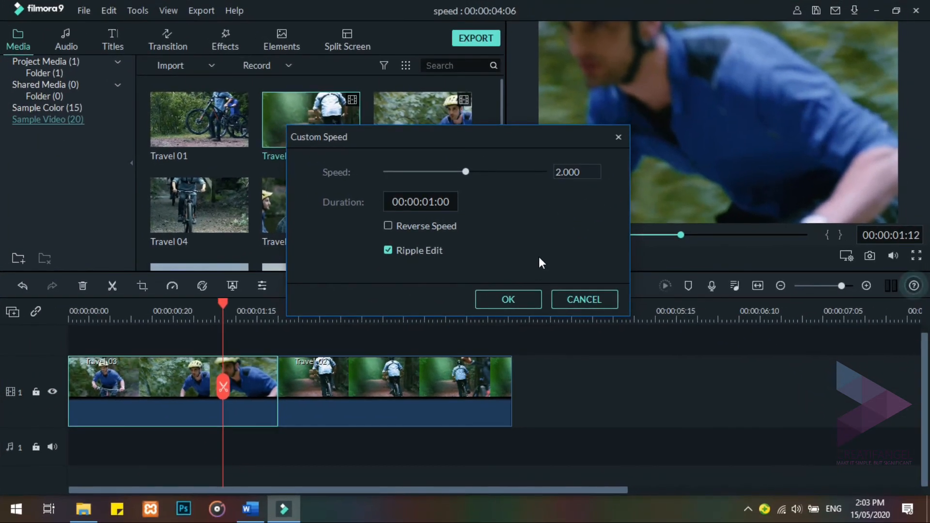
pyautogui.click(524, 298)
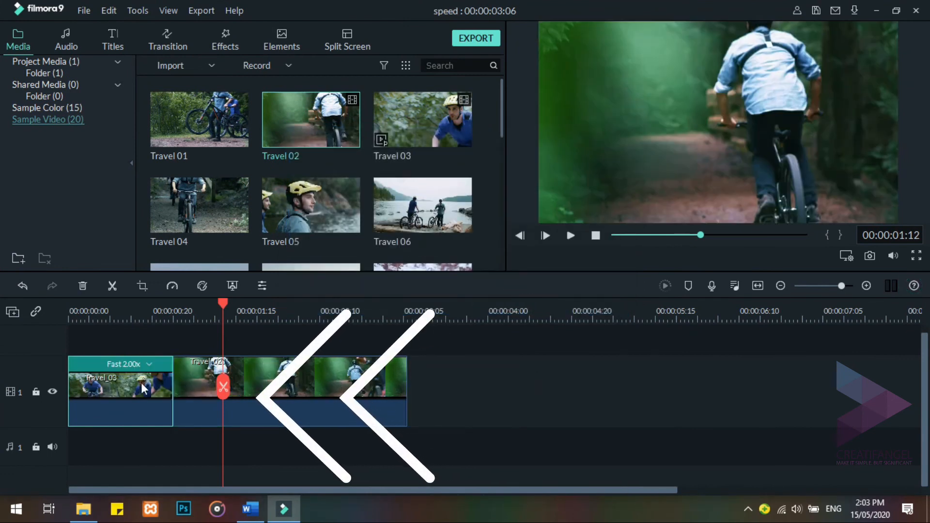
# Play the timeline from the beginning and undo the ripple-edited speed change
pyautogui.moveTo(228, 304); pyautogui.dragTo(38, 315)
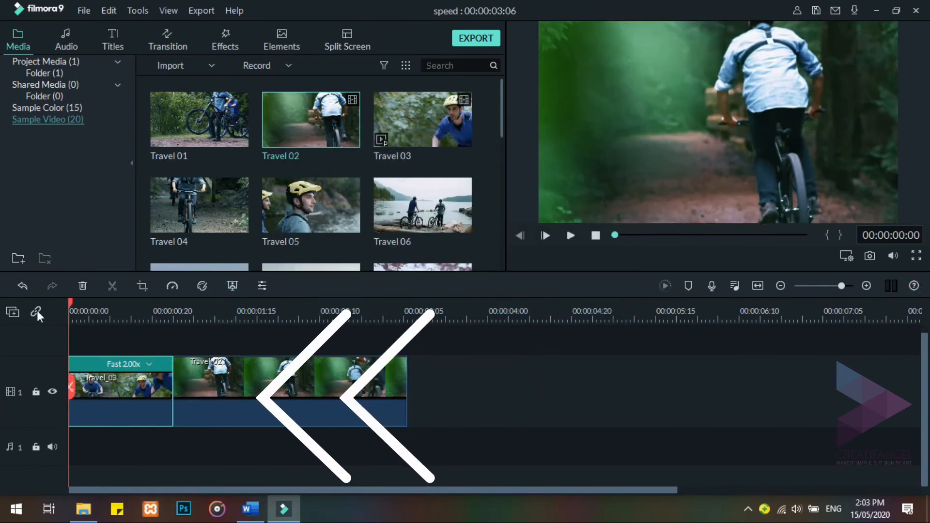
pyautogui.press('space')
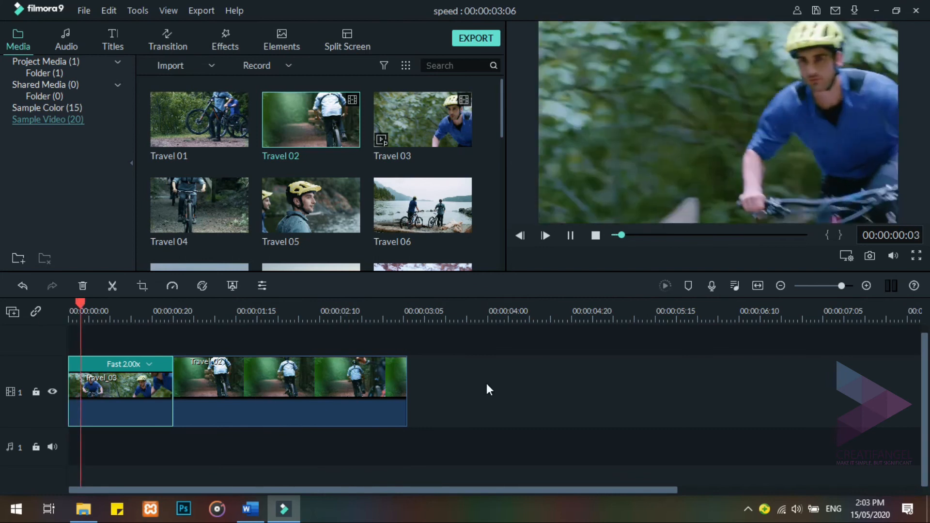
pyautogui.click(29, 287)
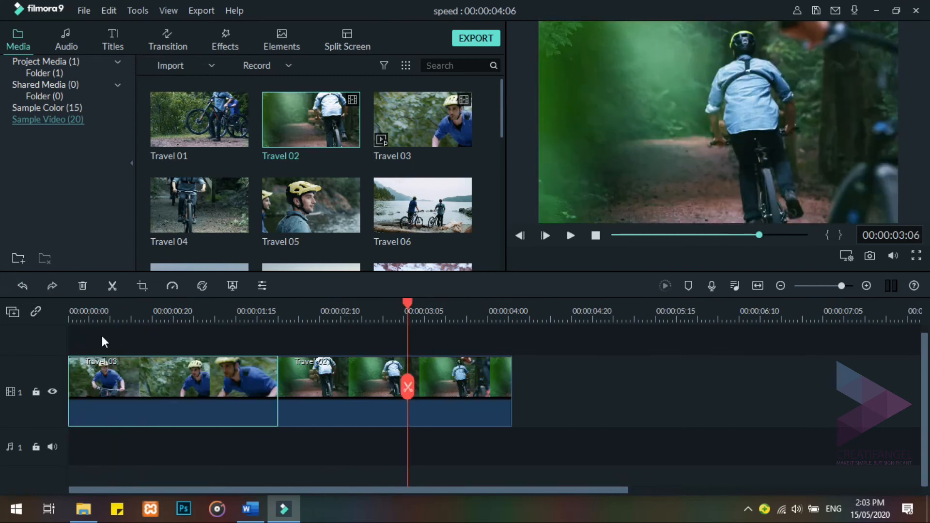
# Set the Travel 03 clip's custom speed to 2.000 with Ripple Edit disabled, and undo the change
pyautogui.rightClick(208, 368)
pyautogui.click(278, 216)
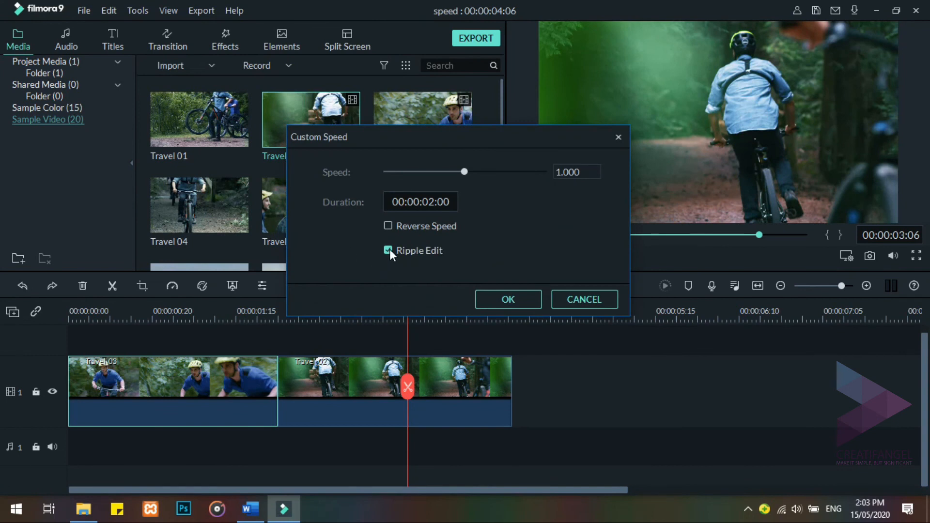
pyautogui.press('Left')
pyautogui.press('Delete')
pyautogui.write('2')
pyautogui.click(565, 222)
pyautogui.click(513, 297)
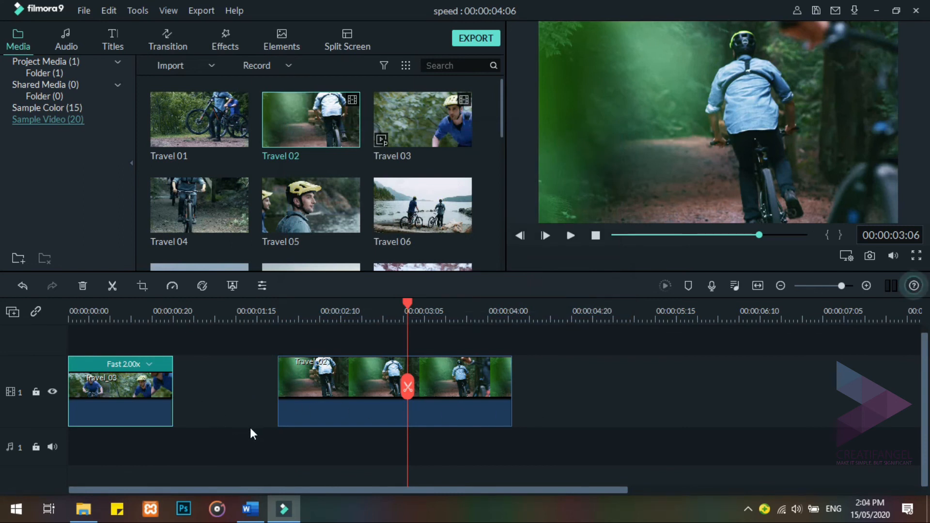
pyautogui.click(22, 284)
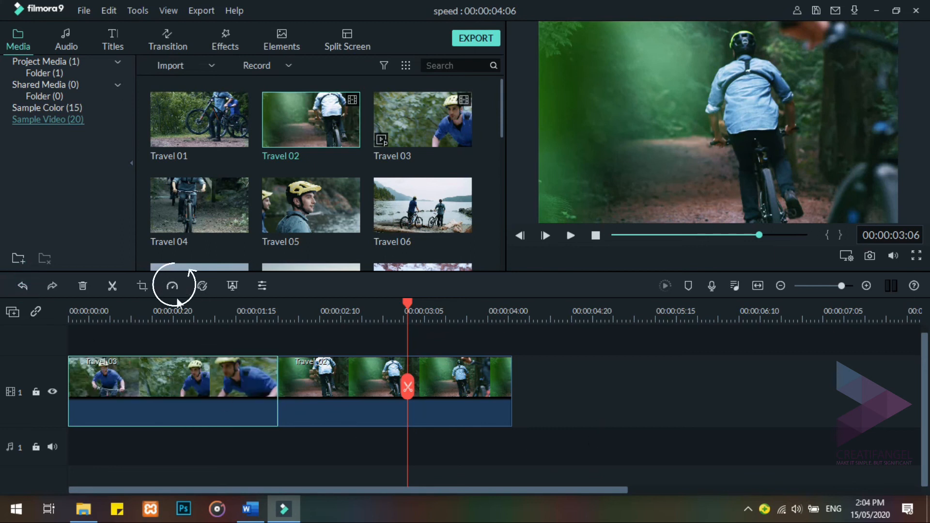
# Review the Custom Speed, Slow, Fast, Normal and Reverse speed options for the Travel 03 clip
pyautogui.click(172, 286)
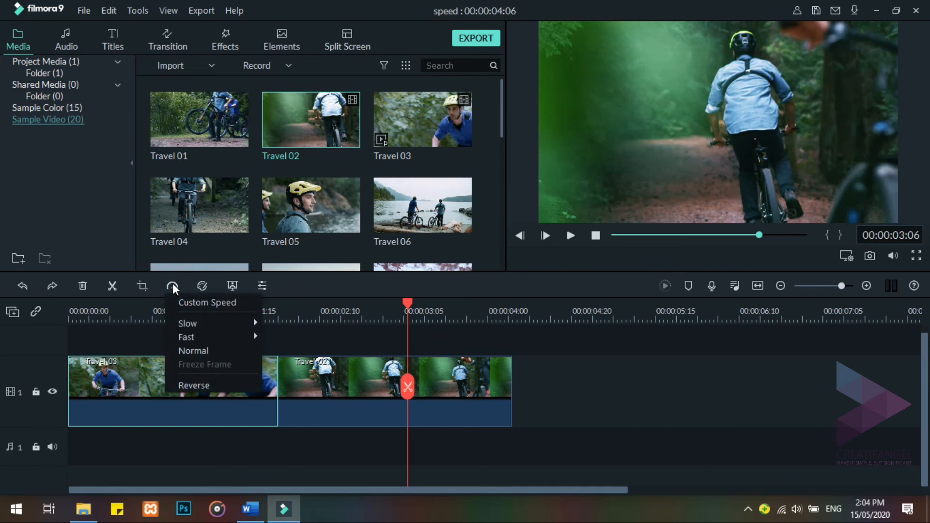
pyautogui.moveTo(191, 322)
pyautogui.click(581, 377)
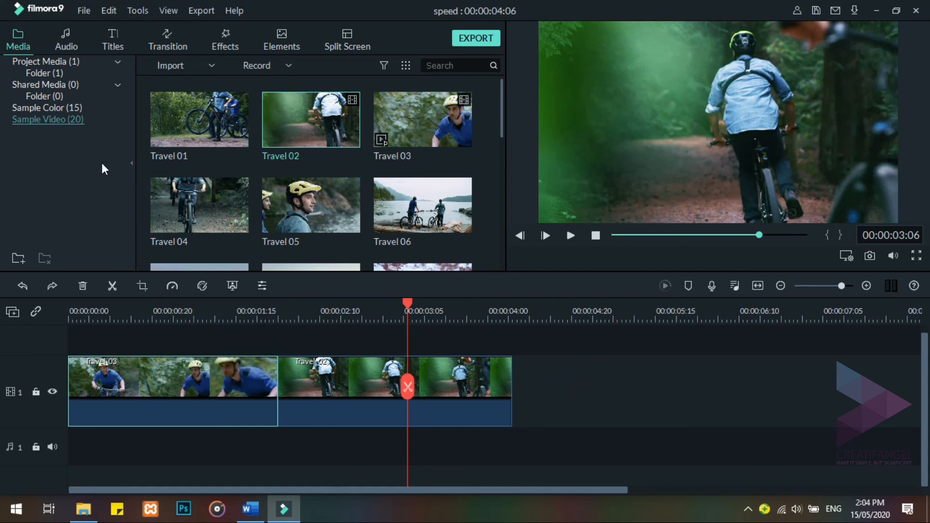
# Set the default freeze duration to 1.00 seconds in the editing preferences
pyautogui.click(77, 10)
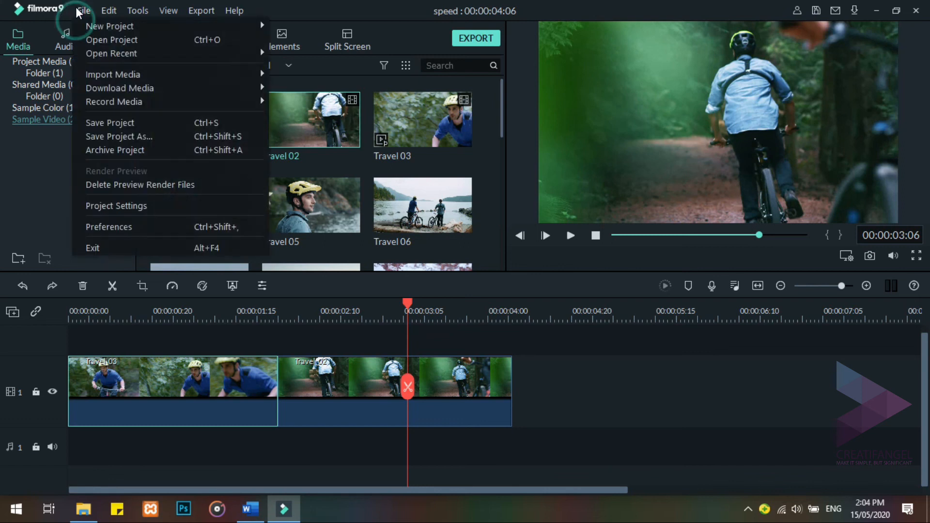
pyautogui.click(114, 226)
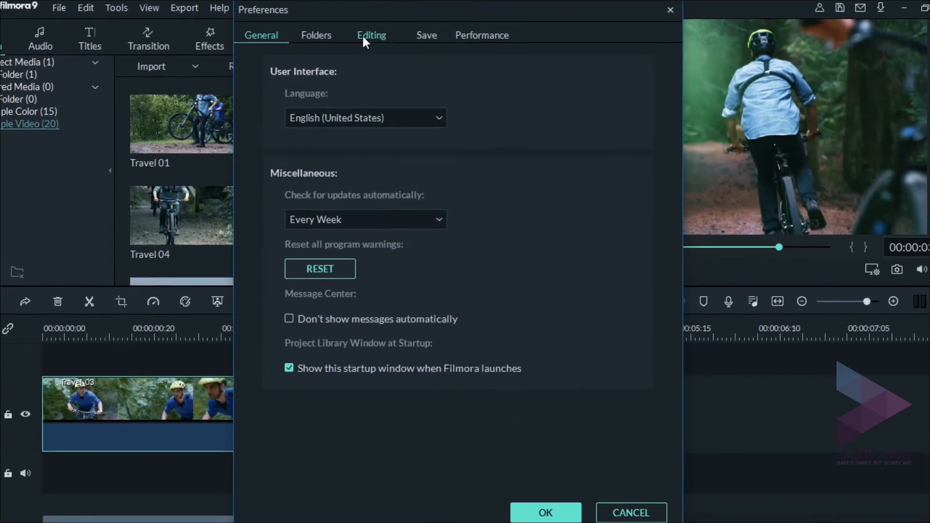
pyautogui.click(369, 33)
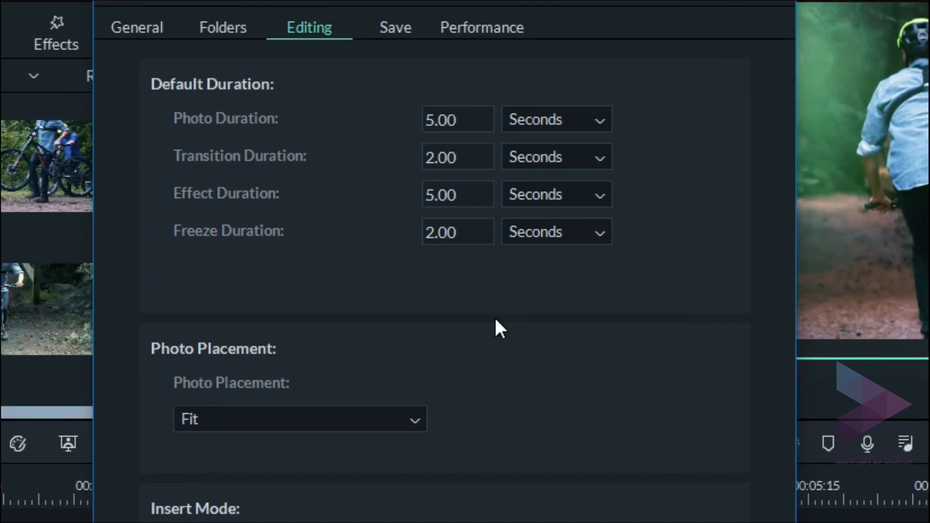
pyautogui.click(442, 232)
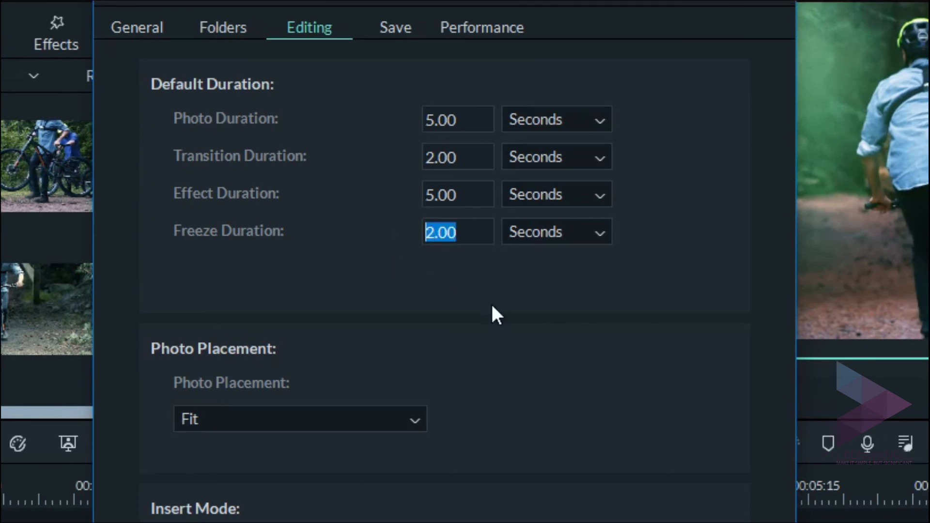
pyautogui.press('Right')
pyautogui.press('Left')
pyautogui.press('Right')
pyautogui.press('BackSpace')
pyautogui.write('1')
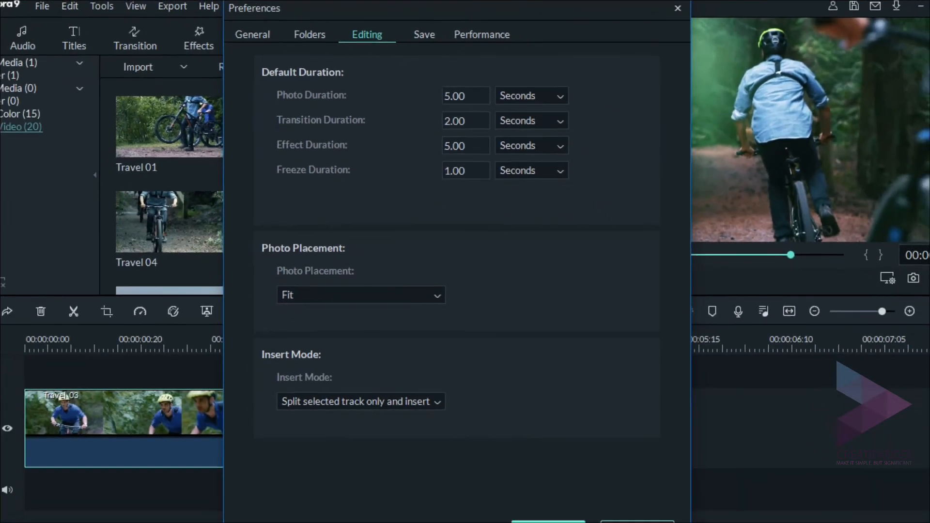
pyautogui.click(532, 480)
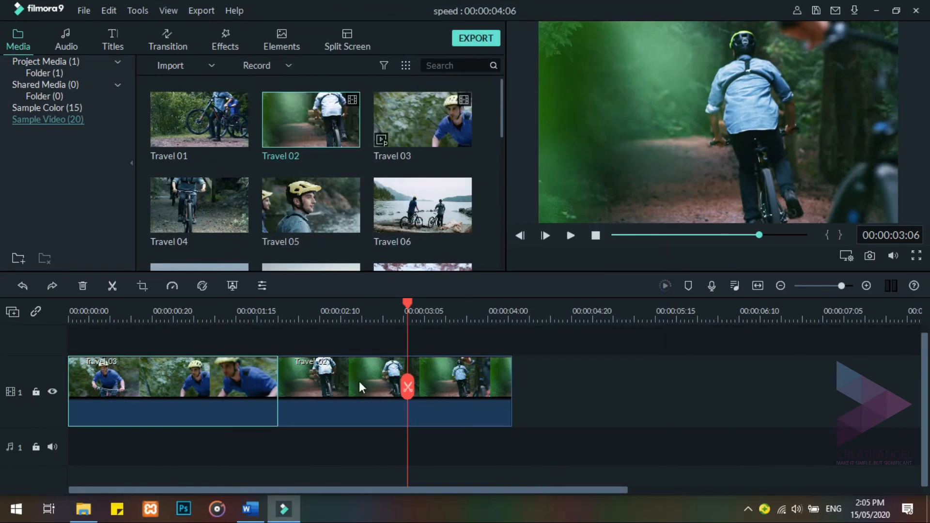
# Add a freeze frame to the Travel 02 clip at 00:00:03:02
pyautogui.click(167, 382)
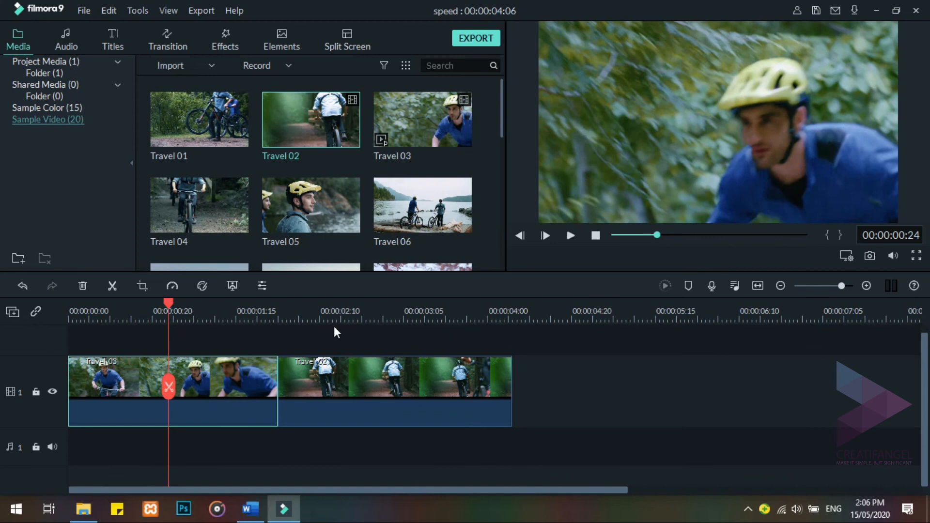
pyautogui.click(353, 326)
pyautogui.moveTo(353, 300); pyautogui.dragTo(391, 307)
pyautogui.click(616, 406)
pyautogui.click(437, 377)
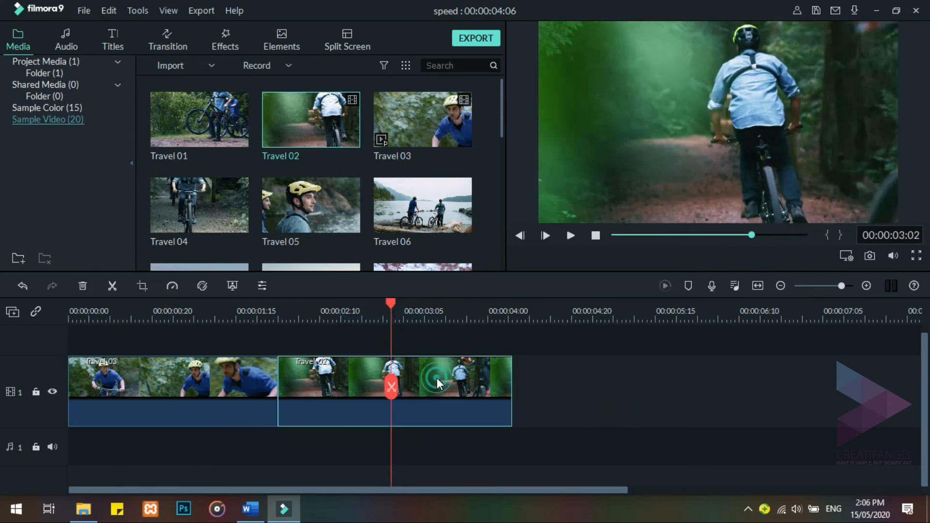
pyautogui.rightClick(437, 378)
pyautogui.click(490, 231)
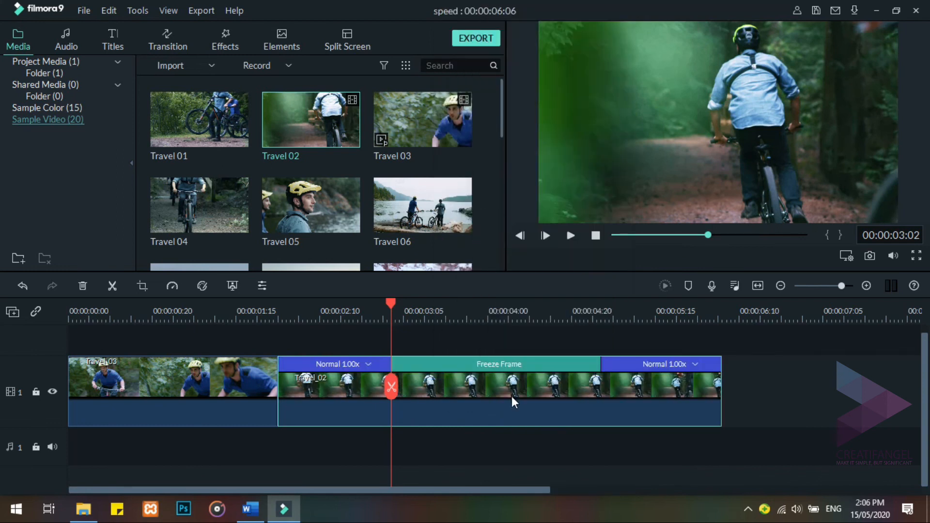
# Play the timeline from the beginning to preview the freeze frame in the Travel 02 clip
pyautogui.moveTo(388, 303); pyautogui.dragTo(45, 327)
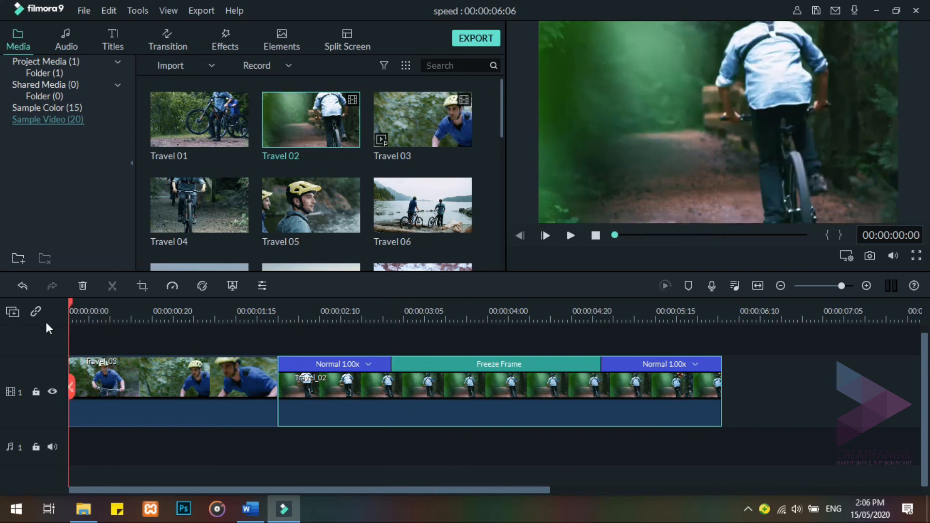
pyautogui.press('space')
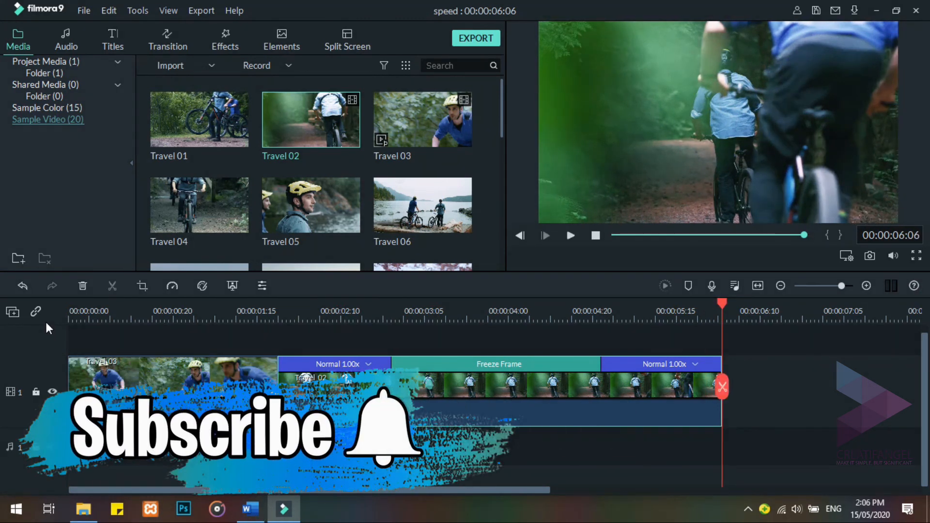
pyautogui.press('space')
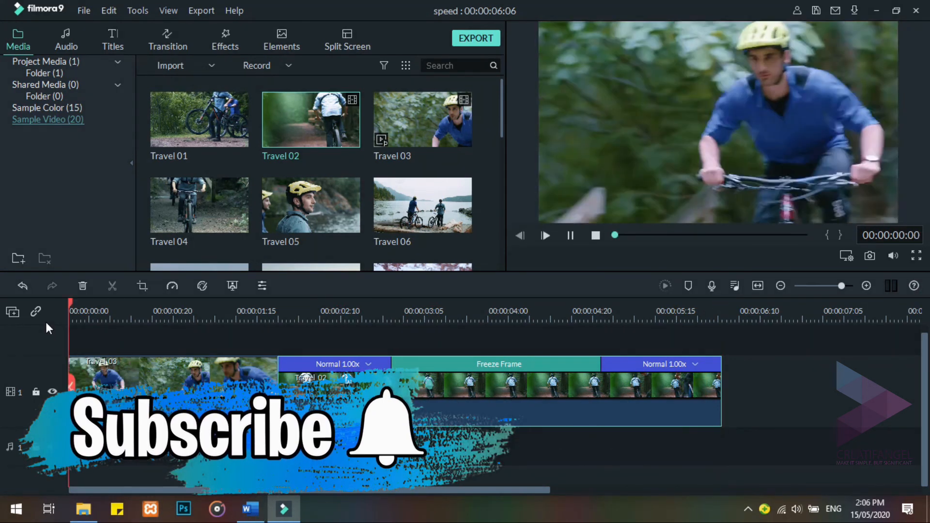